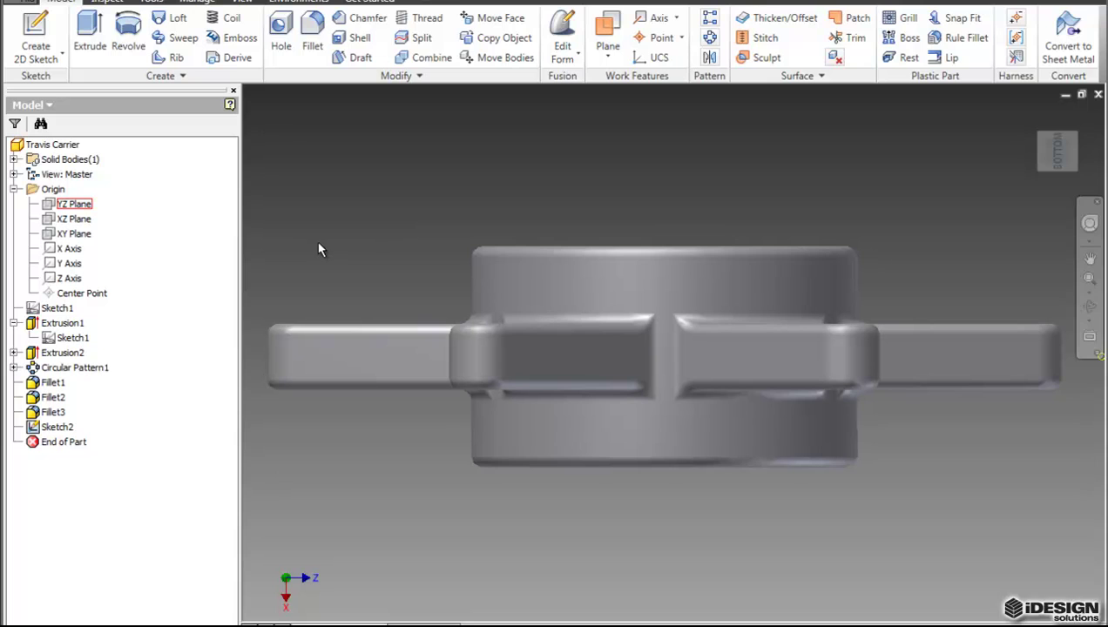
Examine the geometry made by Extrusion1, Extrusion2 and the fillets, viewing the part from an angle
left_click(68, 324)
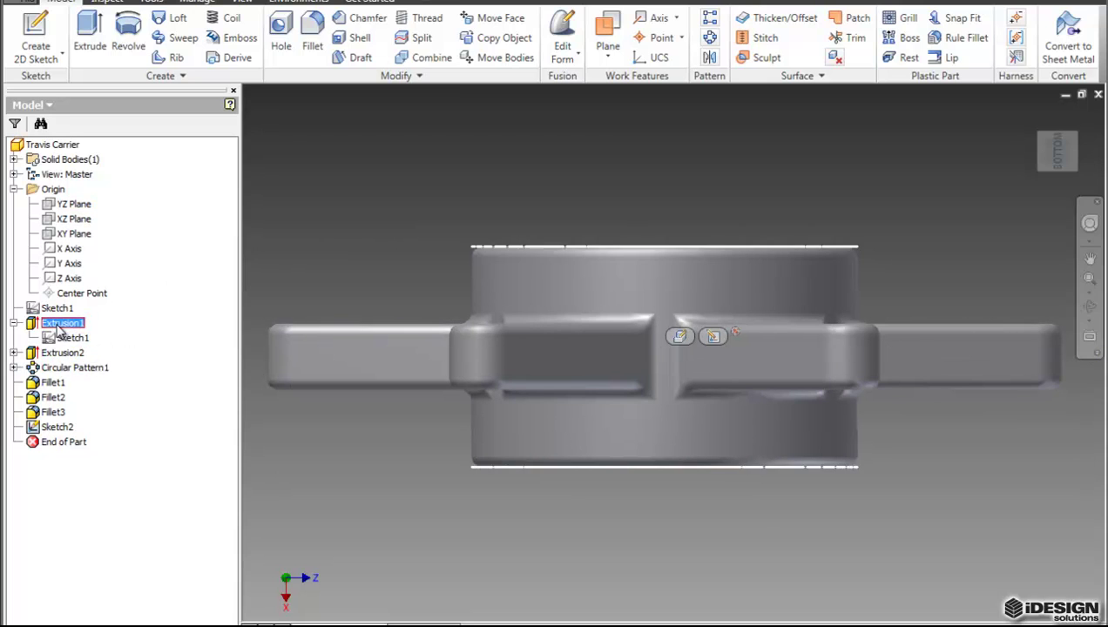
left_click(70, 354)
mouse_move(70, 357)
left_mouse_down()
mouse_move(68, 323)
mouse_move(61, 357)
left_mouse_up()
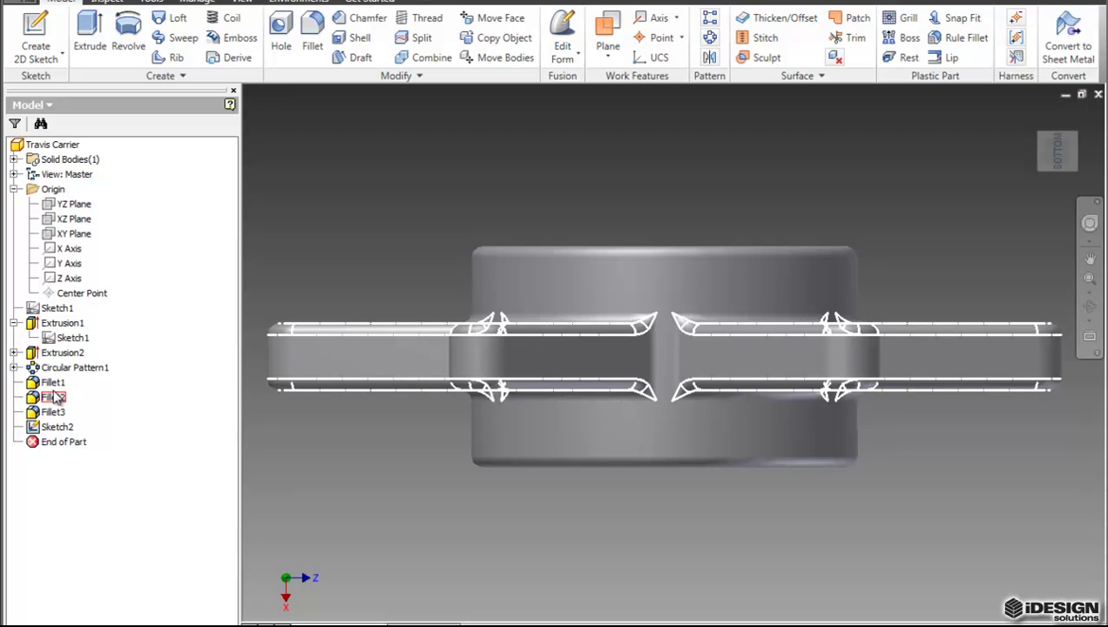
left_click(1075, 137)
scroll(658, 348, "up", 2)
scroll(661, 347, "down", 5)
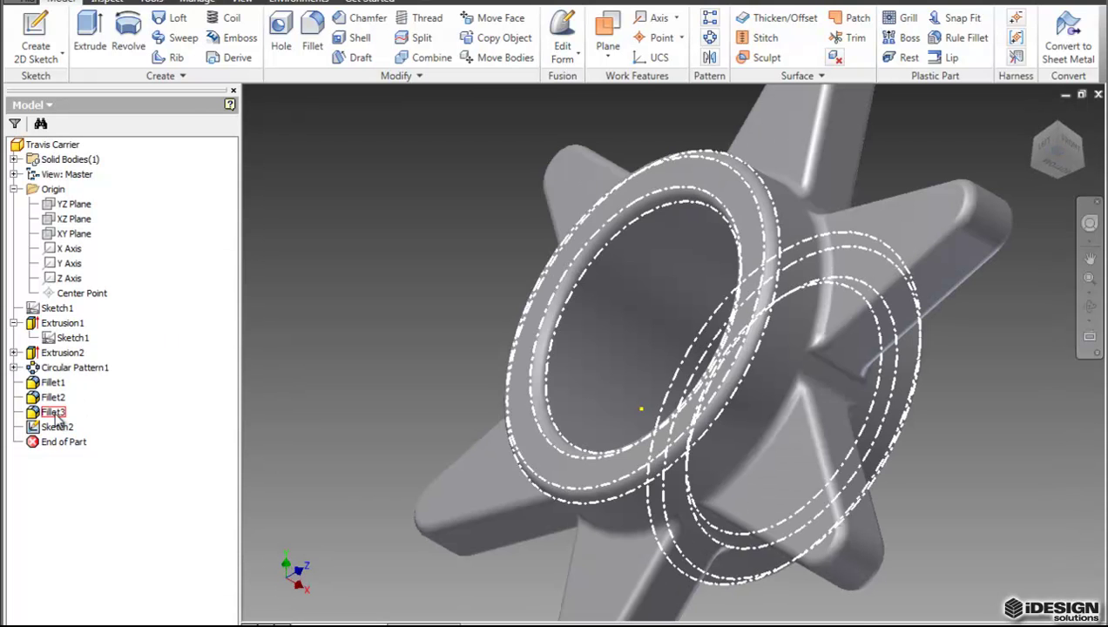
Rename the Fillet3 feature on the hub's rim edges as Pipe Fillet 1
left_click(54, 412)
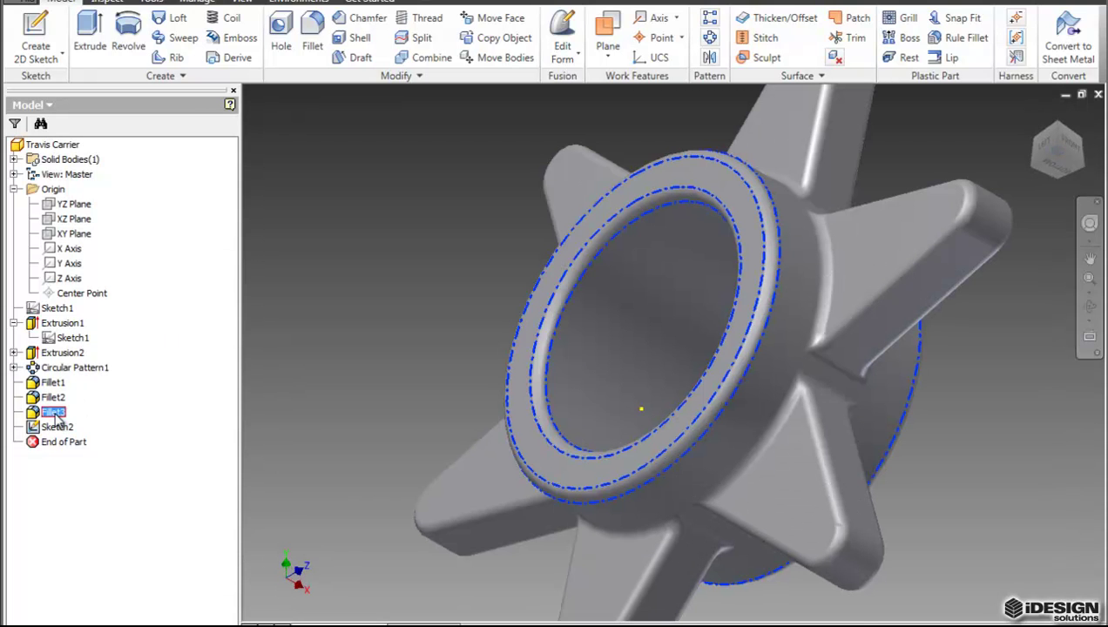
left_click(63, 414)
type("Pipe Fillet 1")
key("Return")
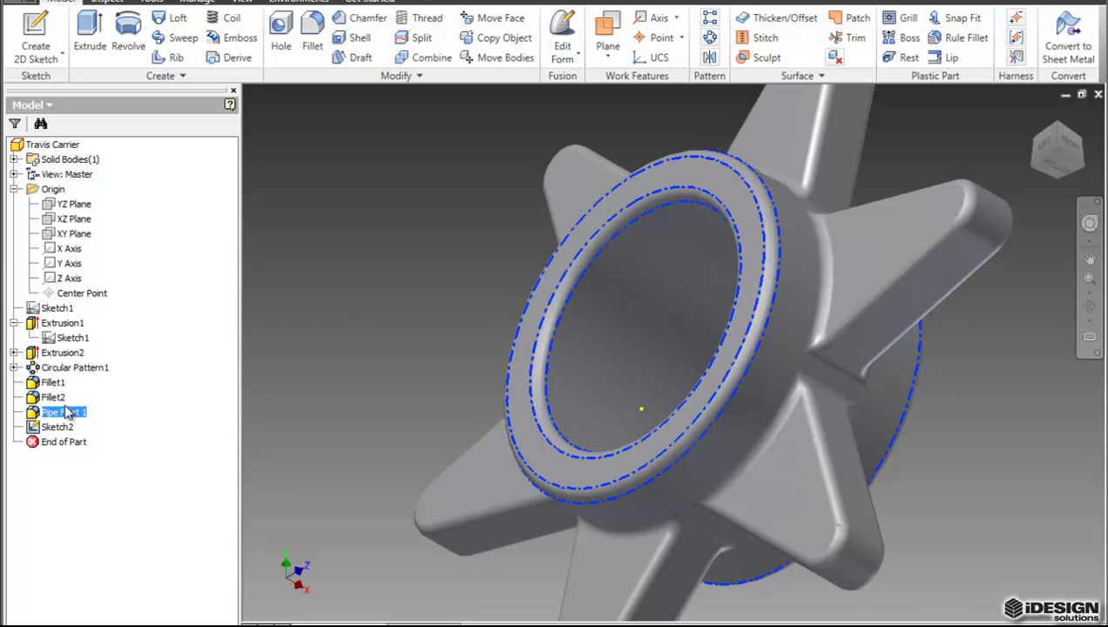
left_click(370, 383)
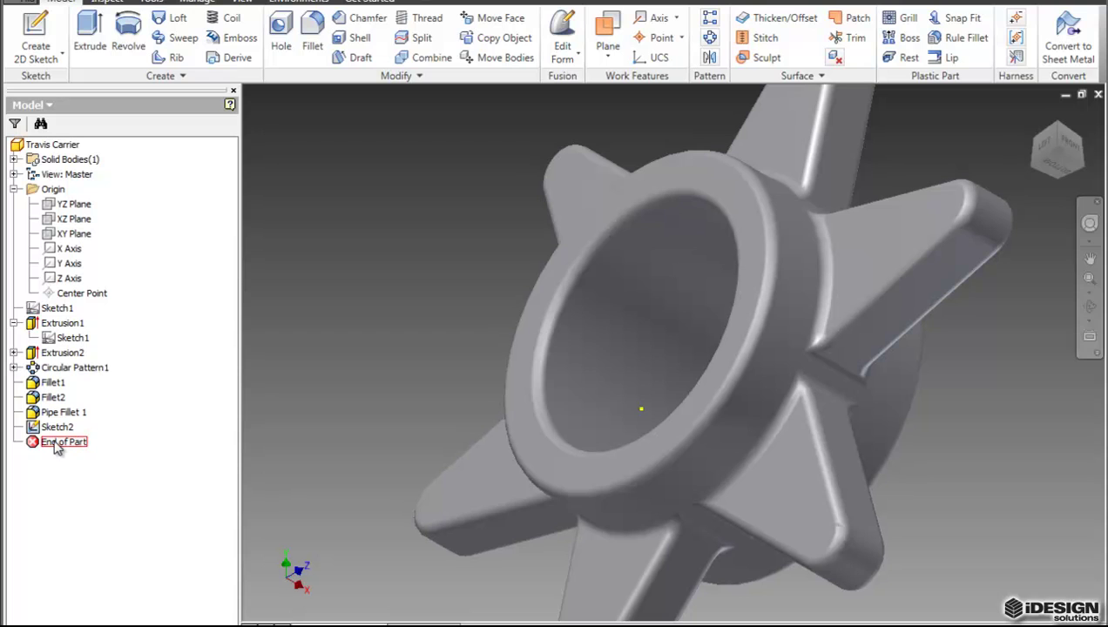
Roll the part history back step by step to just after Extrusion1 and restore the End of Part marker below Sketch2
mouse_move(54, 442)
left_mouse_down()
mouse_move(66, 414)
mouse_move(58, 360)
left_mouse_up()
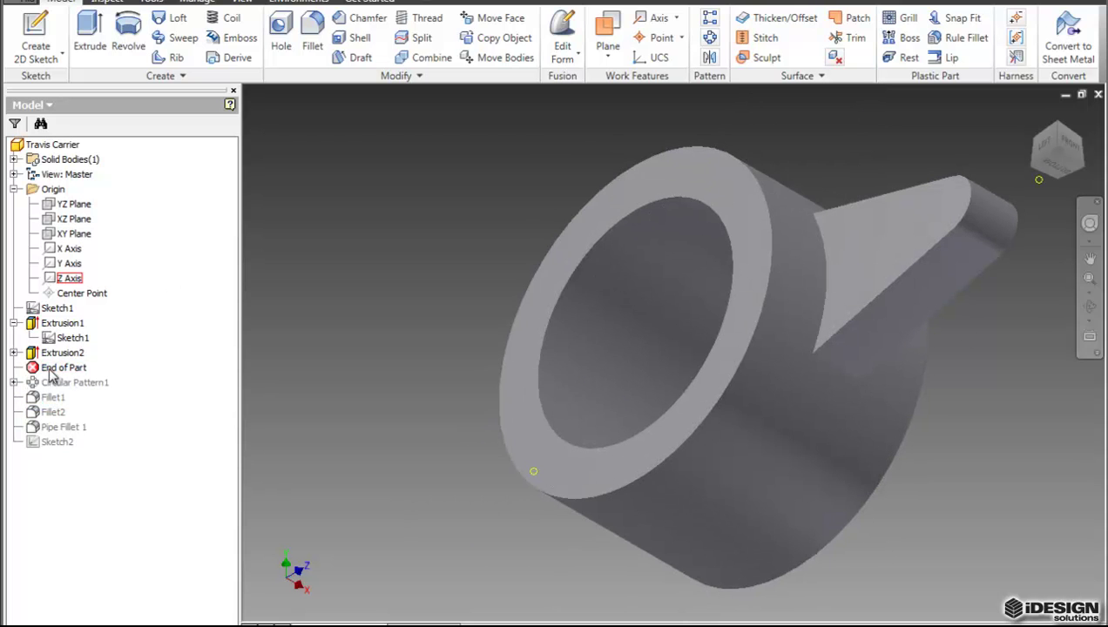
left_click(68, 367)
left_click_drag(70, 370, 61, 352)
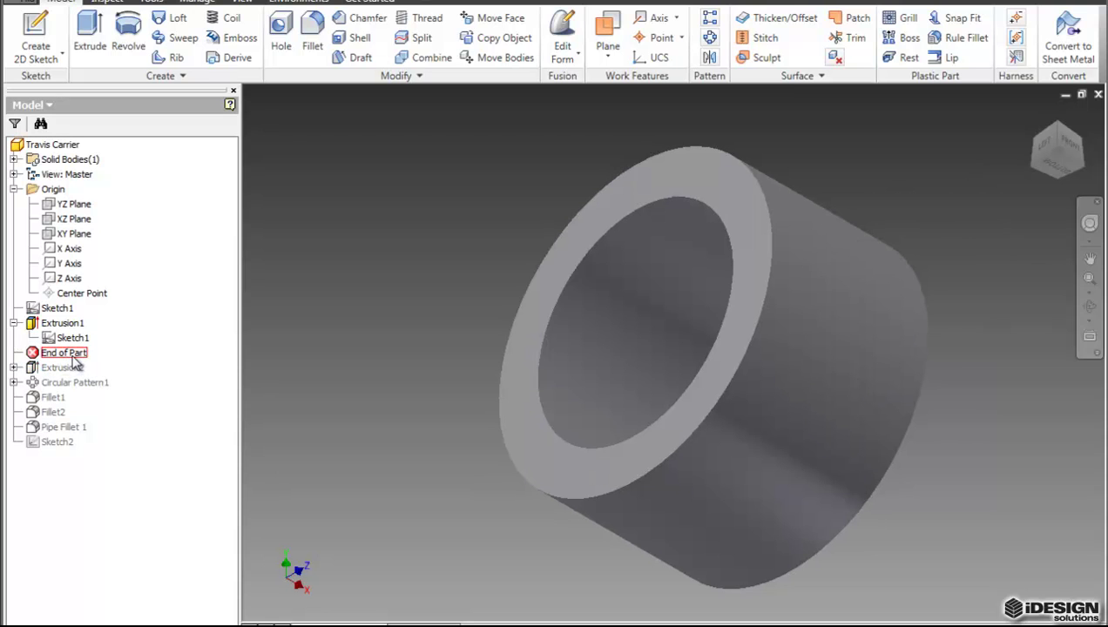
mouse_move(62, 352)
left_mouse_down()
mouse_move(65, 328)
mouse_move(70, 413)
mouse_move(86, 408)
mouse_move(77, 401)
mouse_move(72, 445)
mouse_move(113, 449)
left_mouse_up()
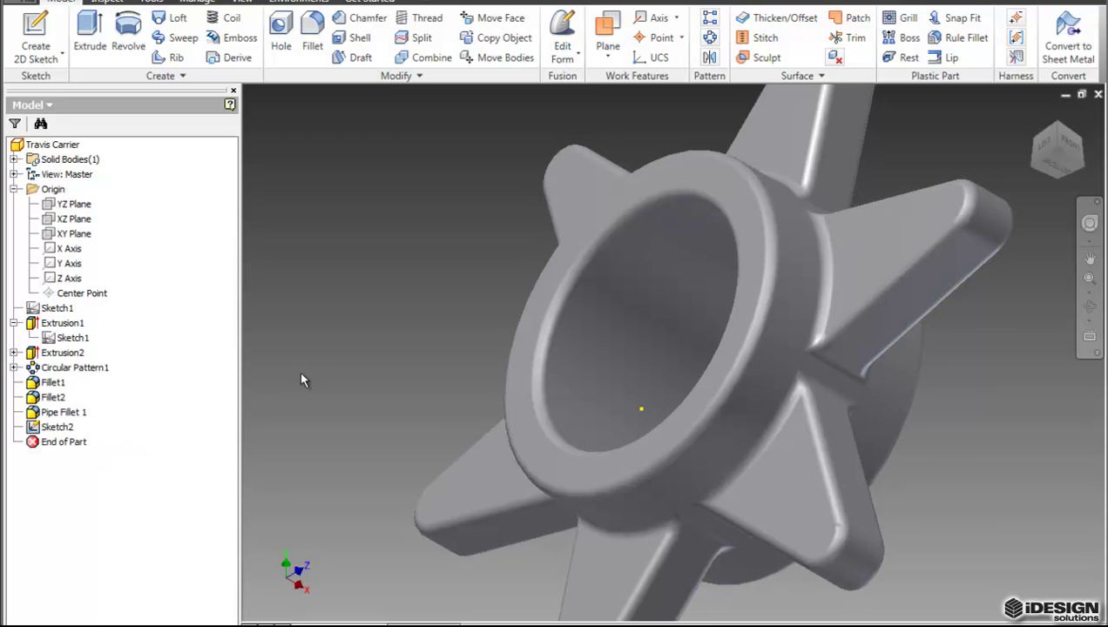
Start a new 2D sketch on the XZ origin plane
middle_click_drag(429, 308, 386, 309)
scroll(450, 328, "down", 3)
scroll(450, 333, "down", 5)
scroll(449, 324, "up", 2)
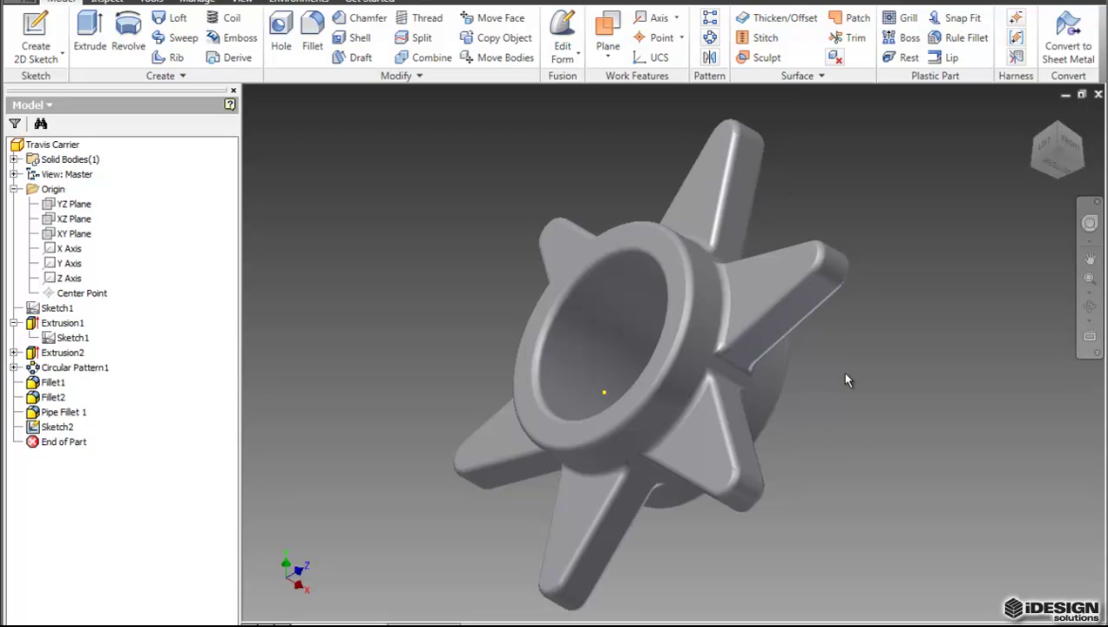
middle_click_drag(741, 405, 764, 395)
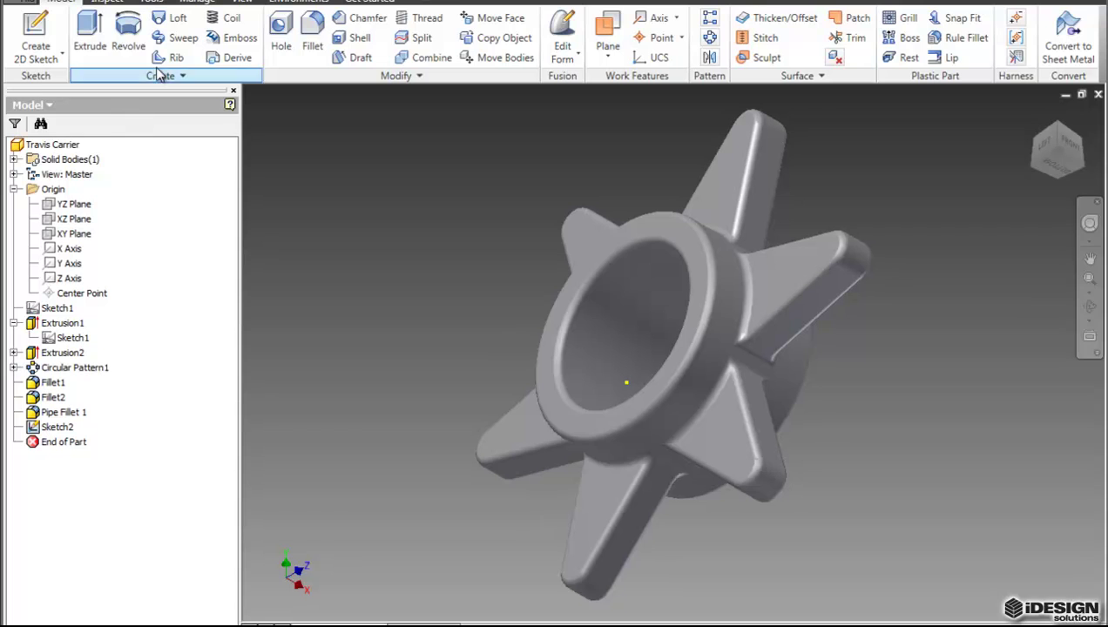
left_click(37, 31)
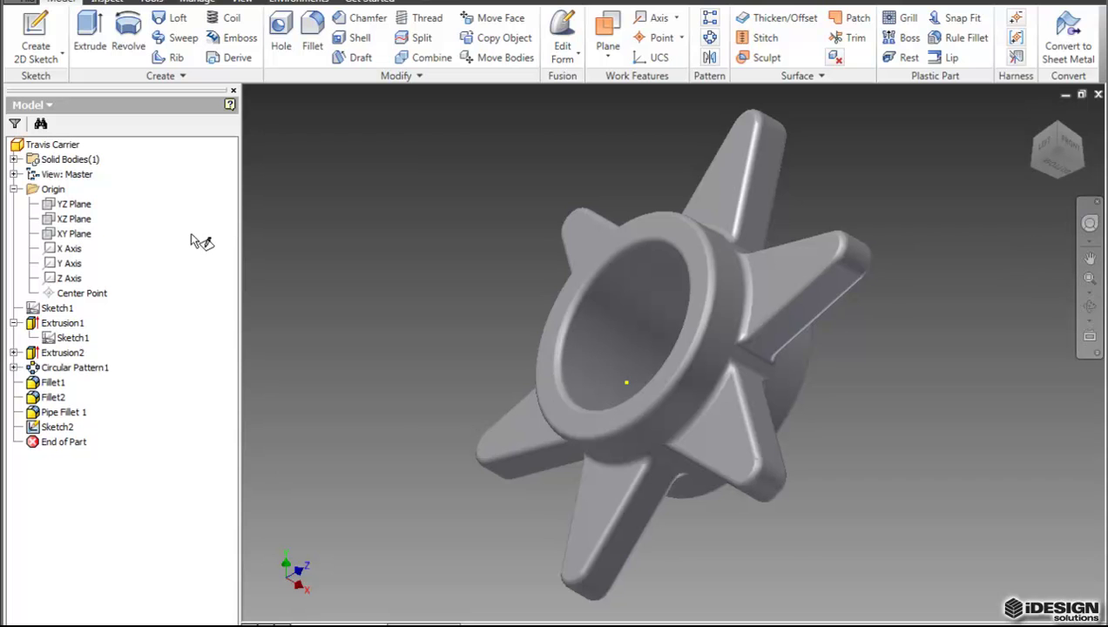
left_click(75, 220)
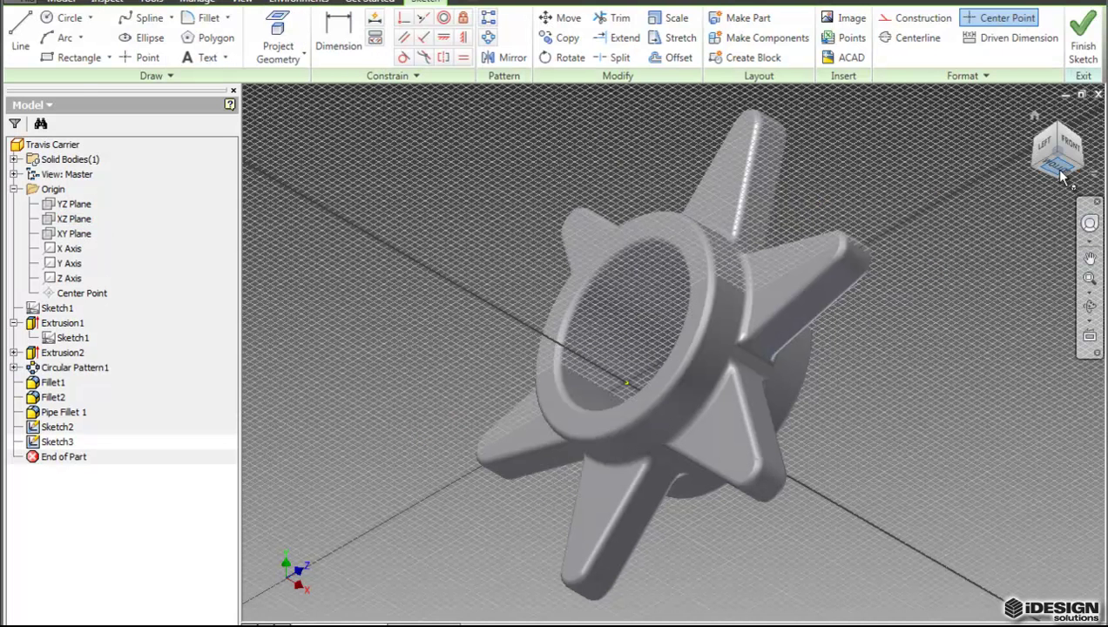
Orient the sketch to the bottom view, rotated so the arms run horizontally, and slice the model at the sketch plane
left_click(1056, 168)
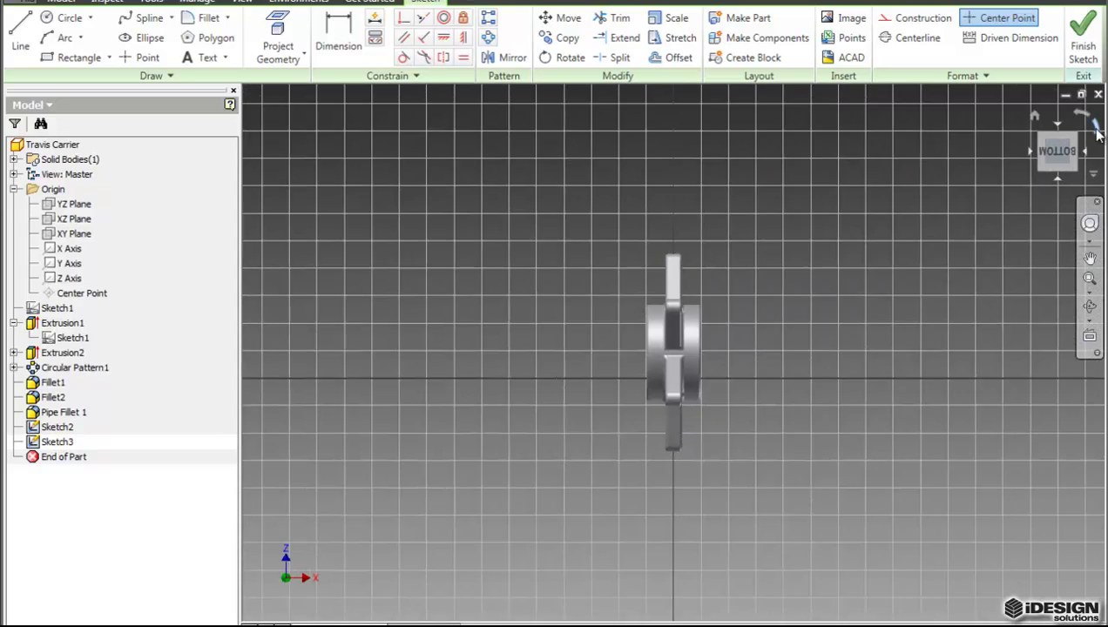
left_click(1090, 129)
scroll(675, 352, "down", 8)
middle_click_drag(676, 364, 670, 371)
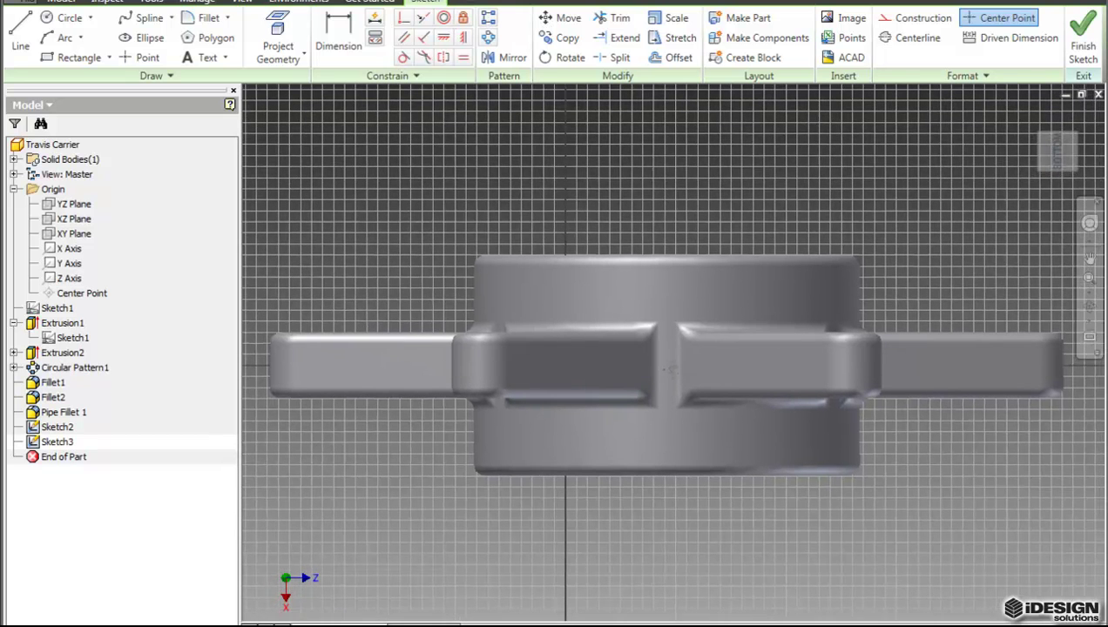
key("F7")
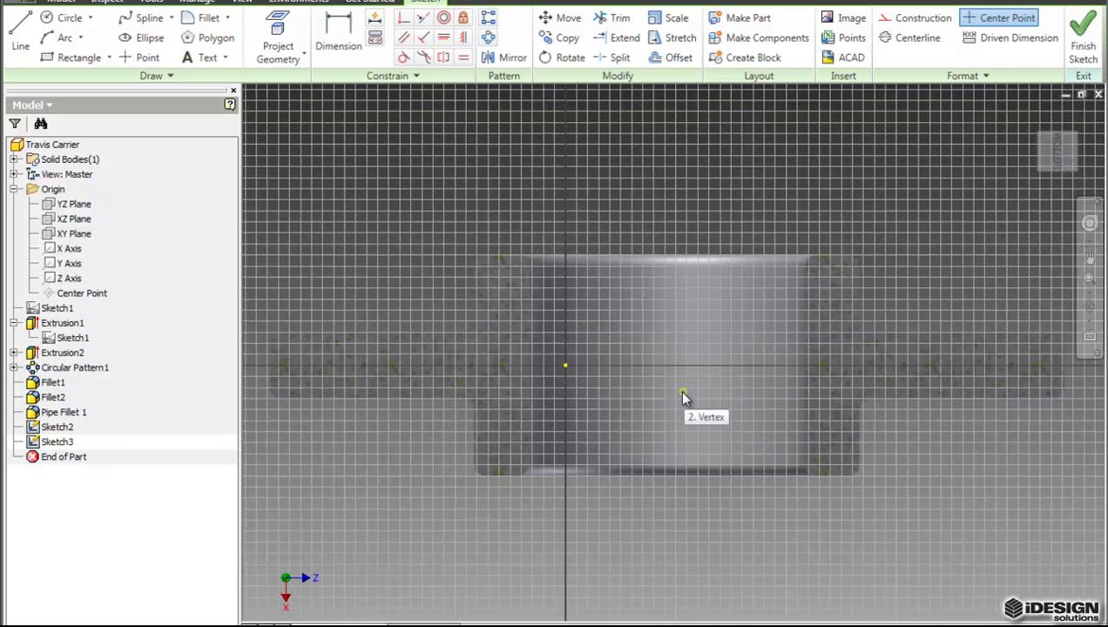
Sketch a two-point rectangle about 25.5 mm wide and 10.3 mm high beside the hub, below the left arm
scroll(678, 440, "up", 3)
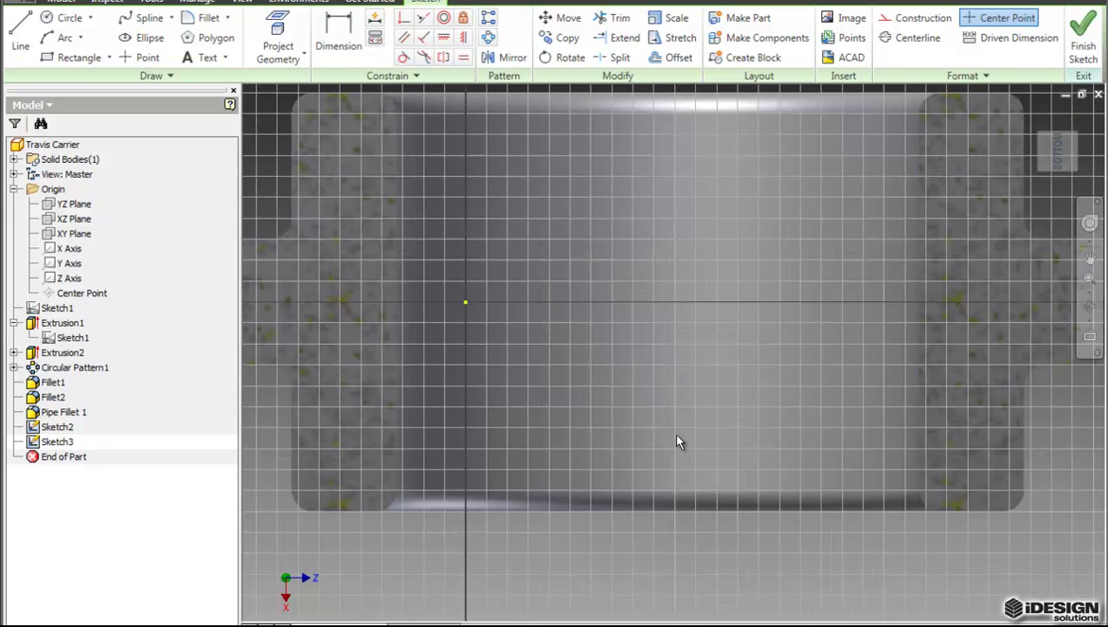
scroll(678, 440, "down", 3)
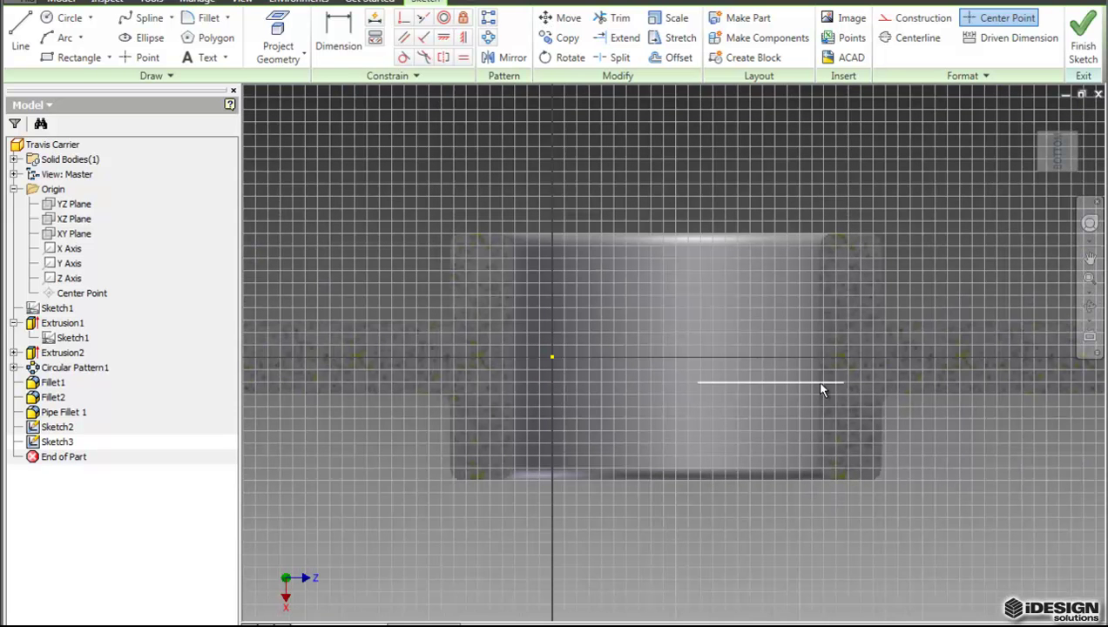
middle_click_drag(386, 354, 430, 372)
scroll(692, 407, "up", 3)
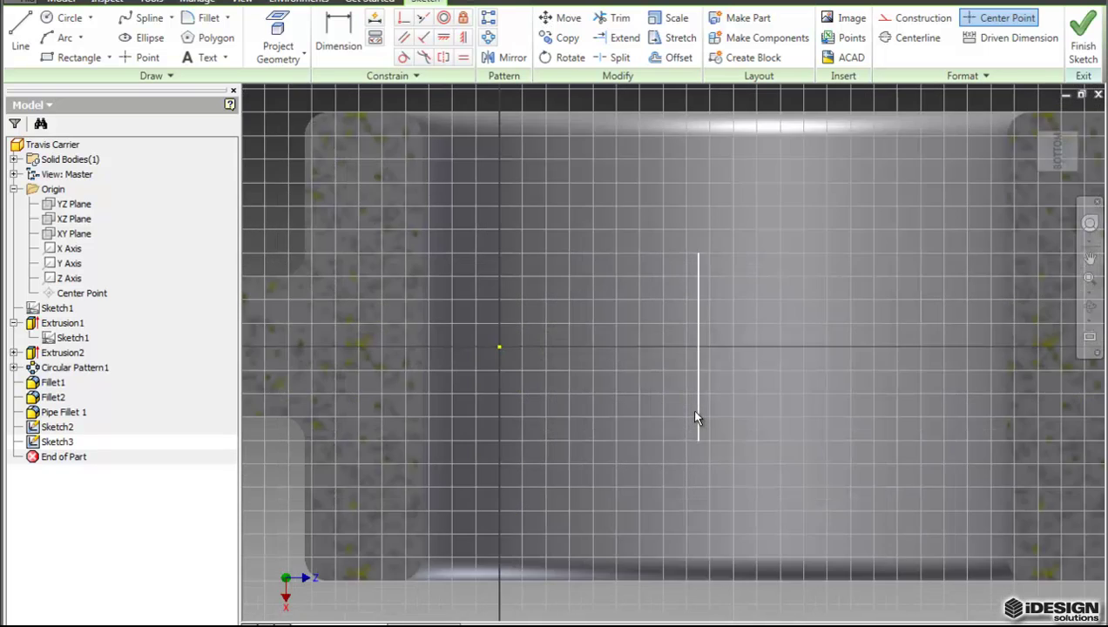
scroll(692, 409, "down", 5)
mouse_move(694, 412)
middle_mouse_down()
mouse_move(686, 356)
mouse_move(701, 394)
middle_mouse_up()
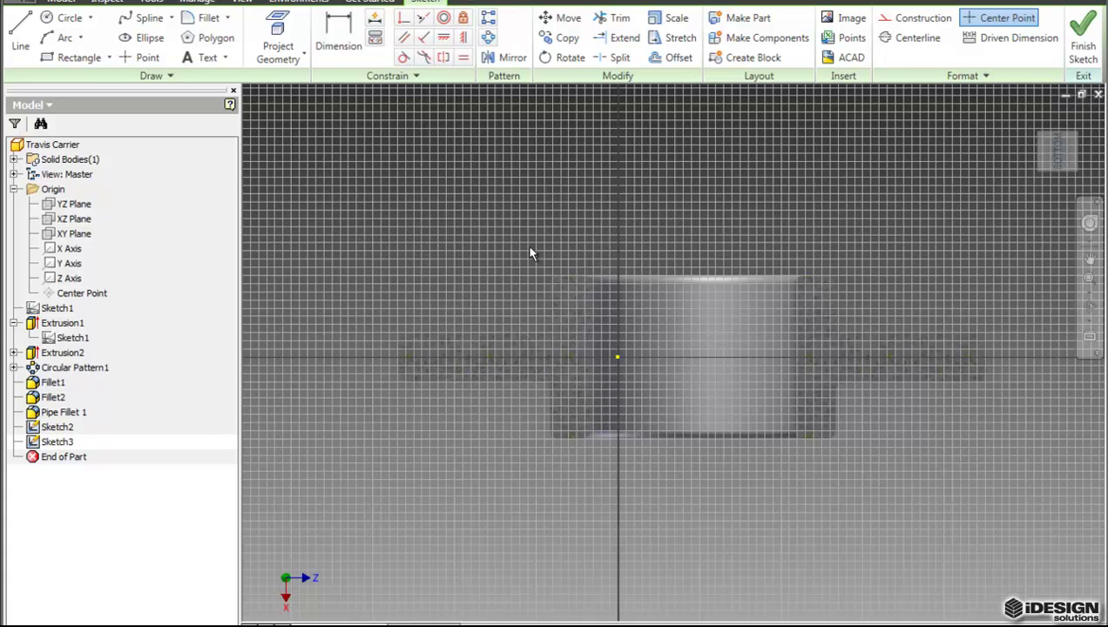
left_click(78, 61)
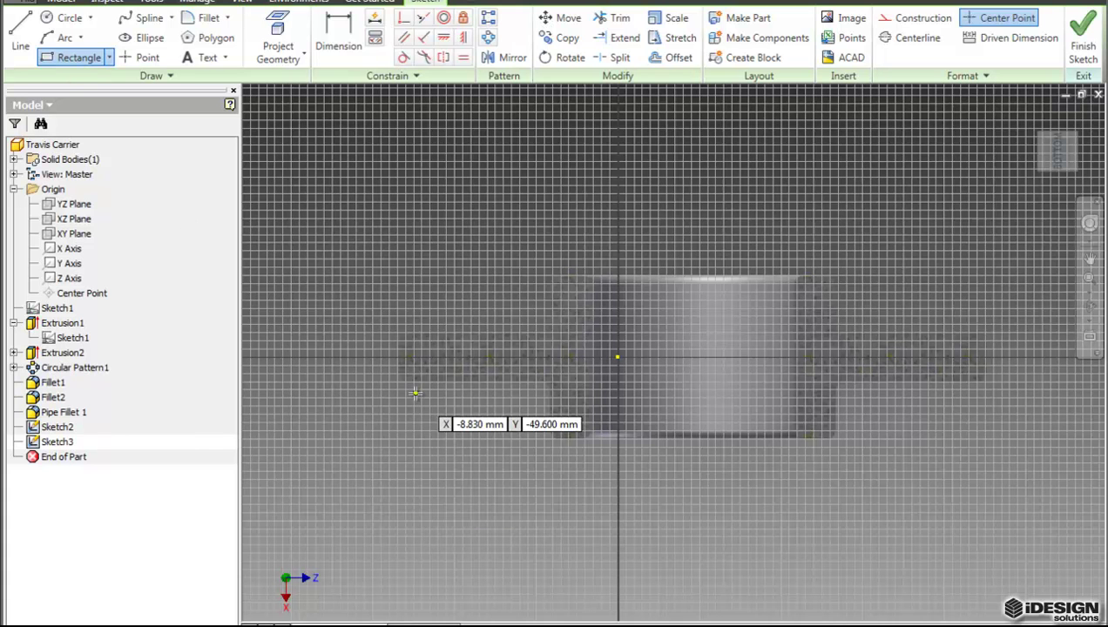
left_click(390, 412)
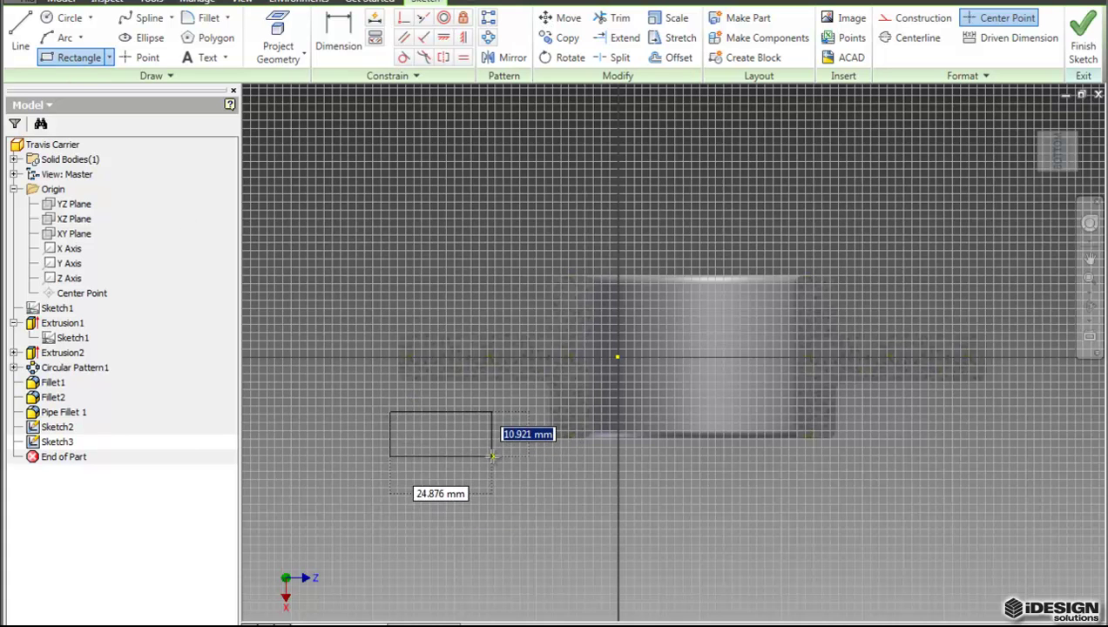
left_click(493, 453)
key("Escape")
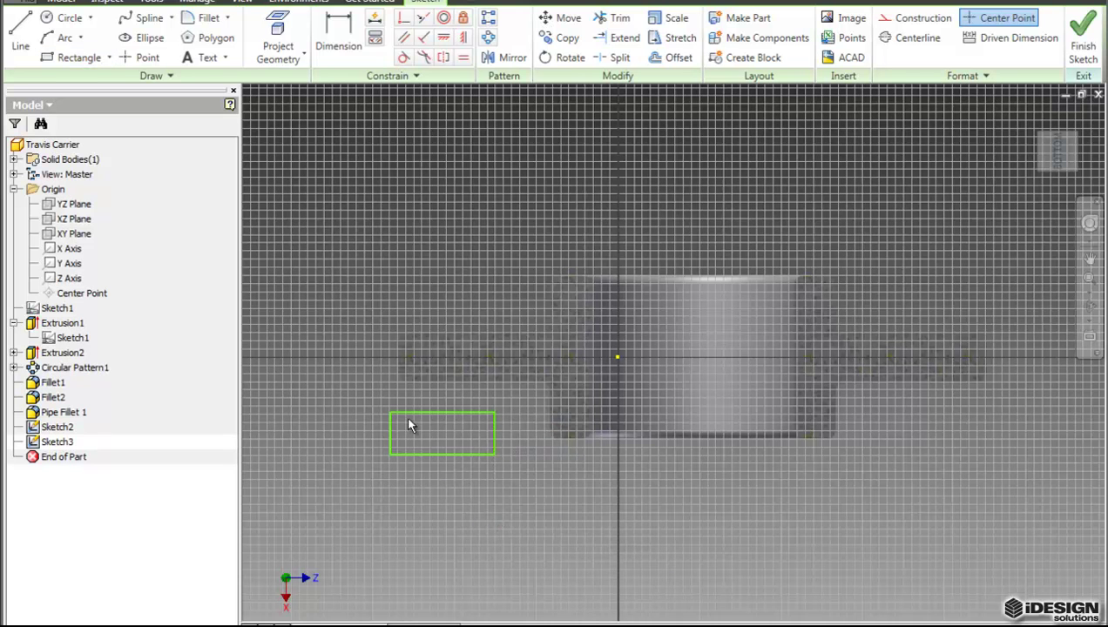
Dimension the rectangle's bottom edge and set its width to 20 mm
scroll(409, 425, "up", 5)
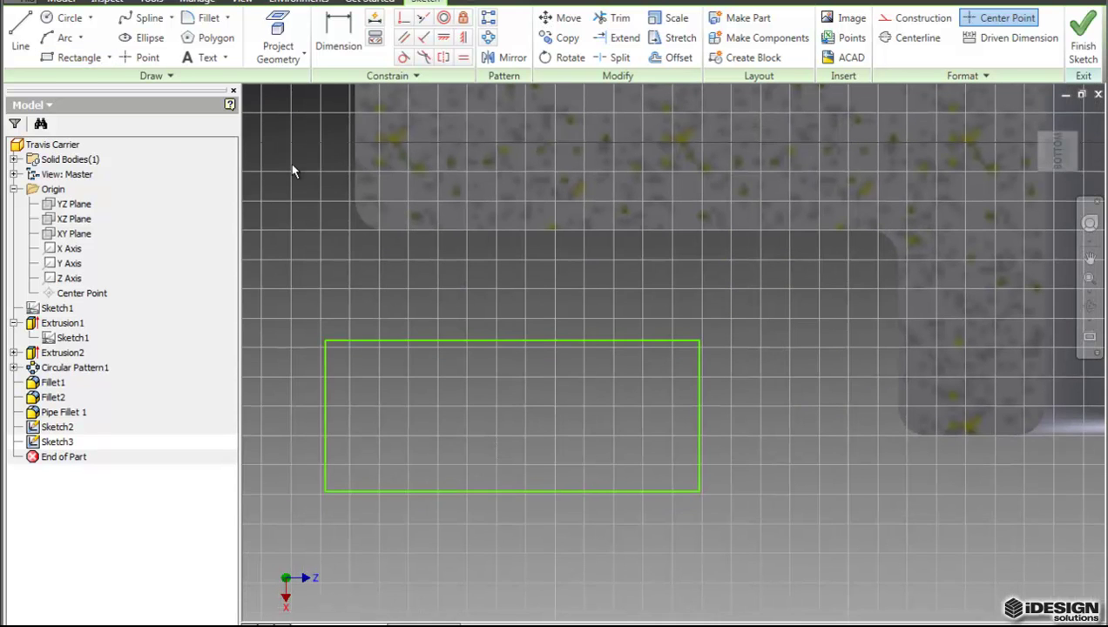
left_click(341, 50)
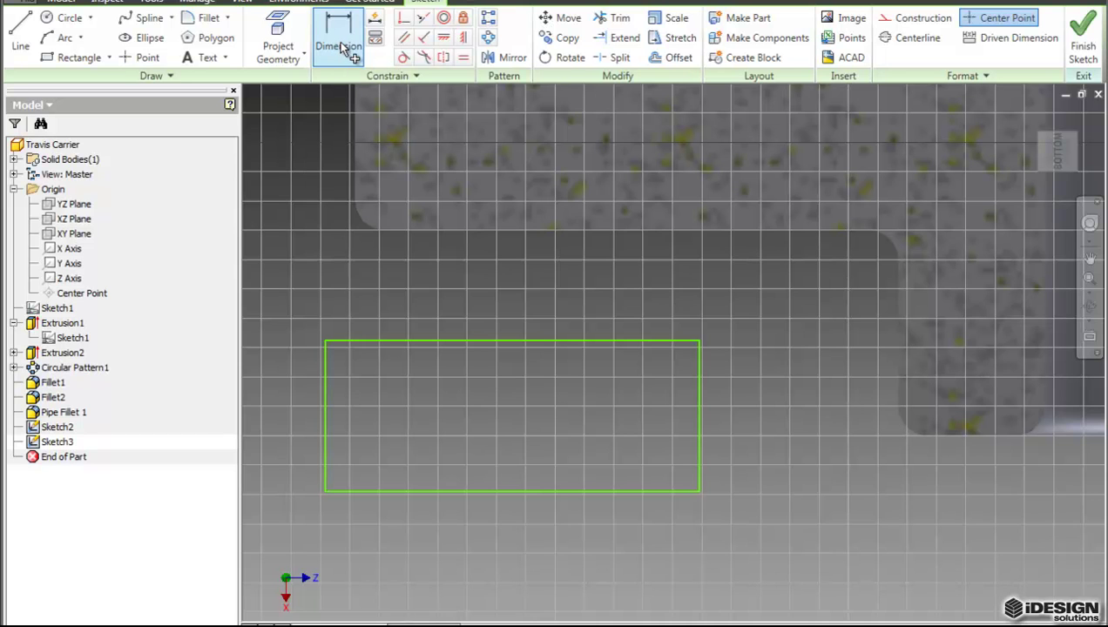
left_click(519, 493)
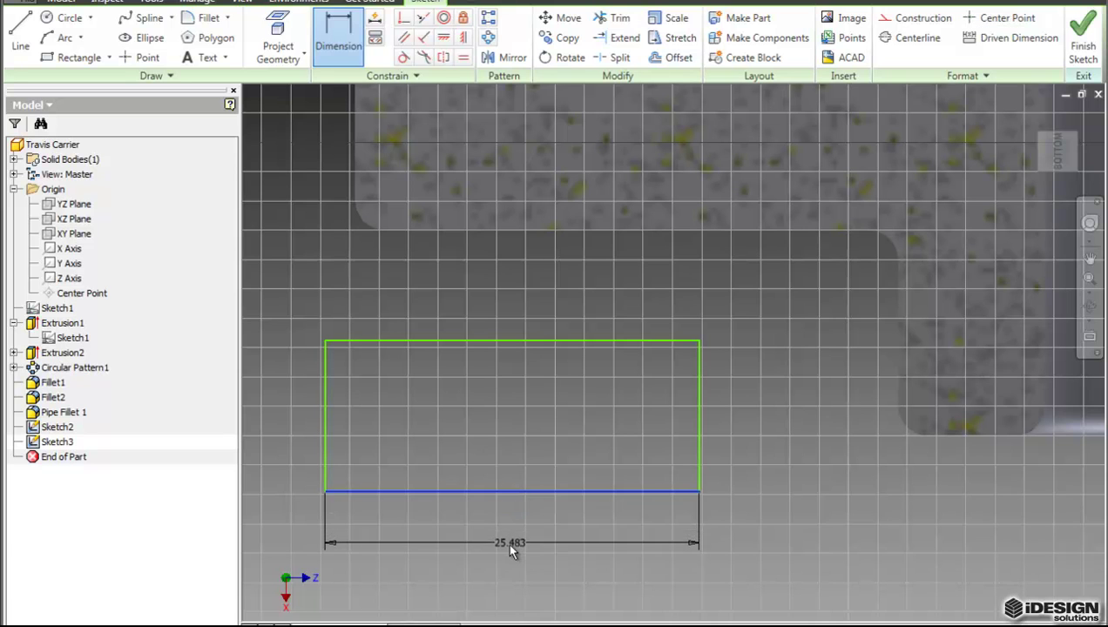
left_click(512, 552)
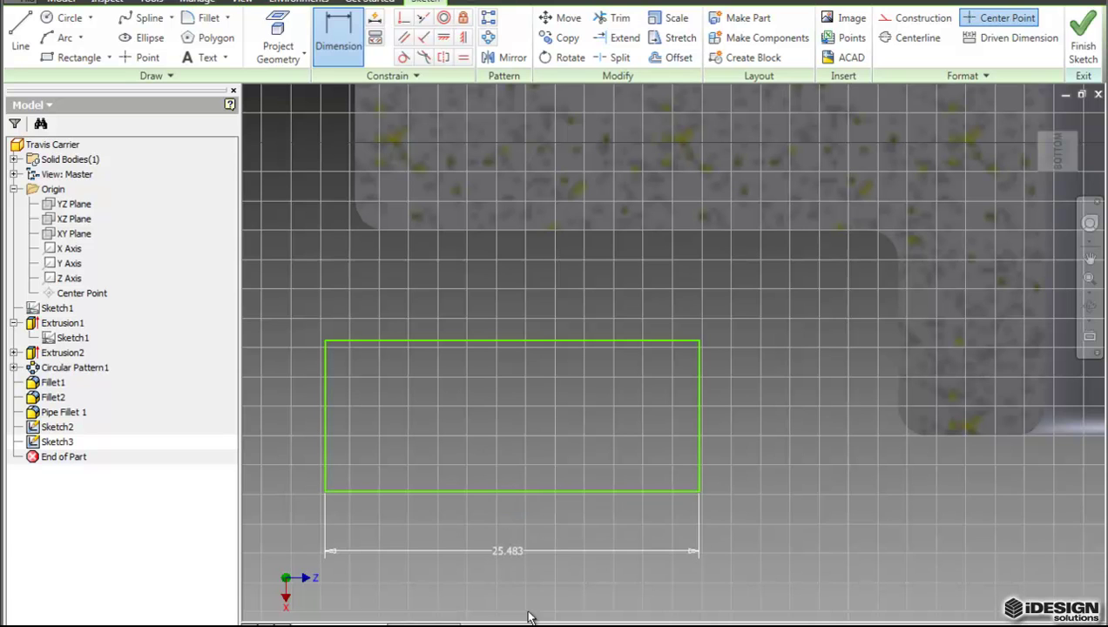
double_click(507, 550)
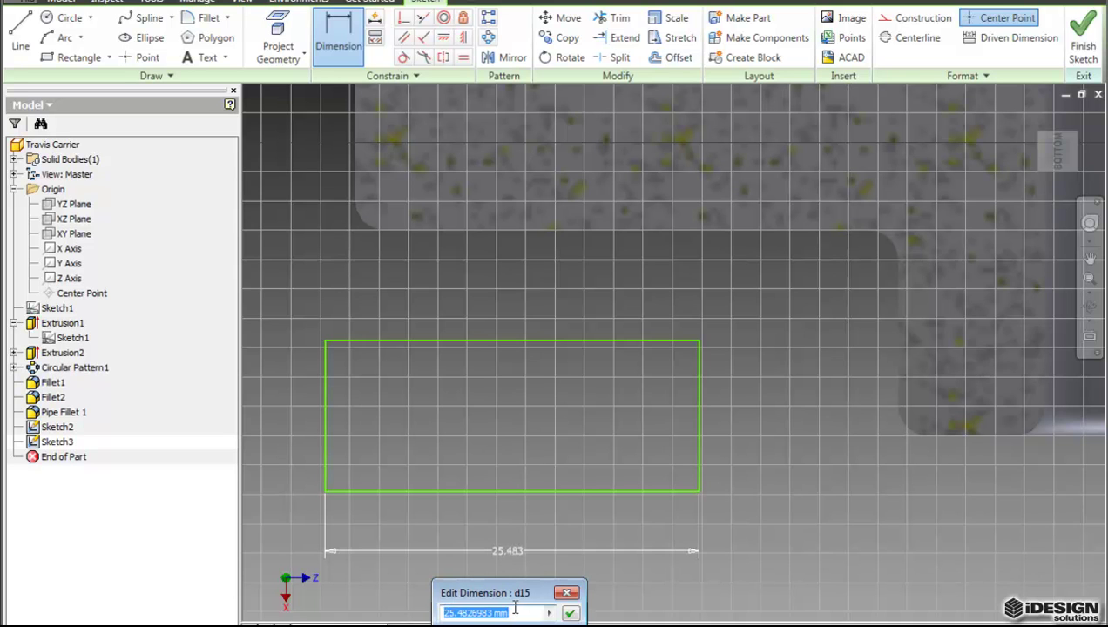
type("20")
left_click(569, 613)
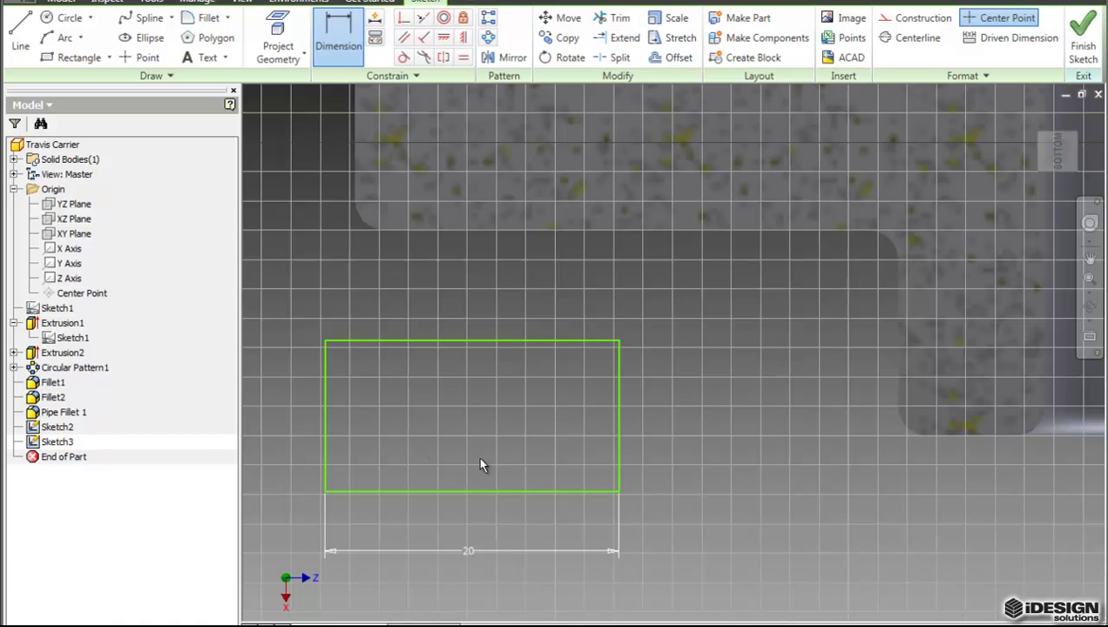
Dimension the rectangle's right edge and set its height to 8 mm
middle_click_drag(476, 439, 517, 441)
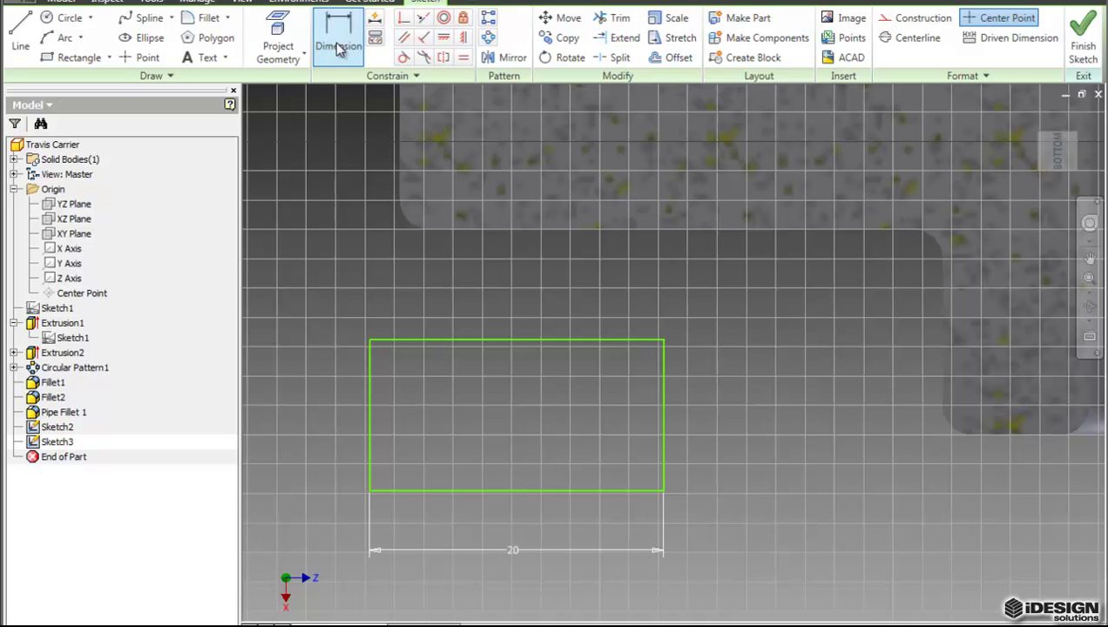
left_click(663, 417)
left_click(724, 410)
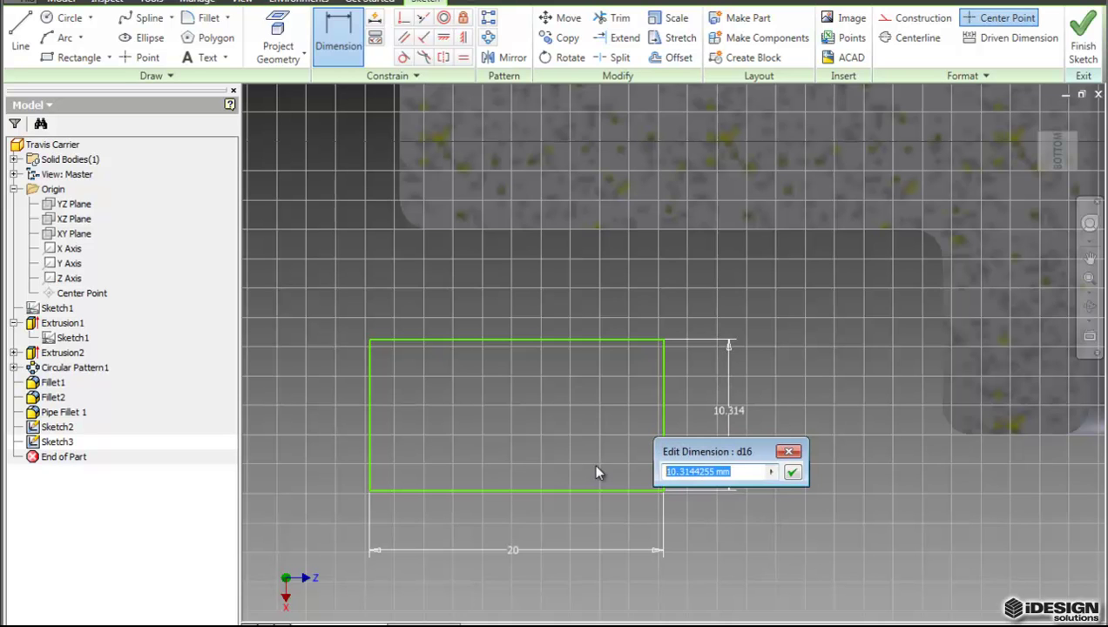
type("8")
key("Return")
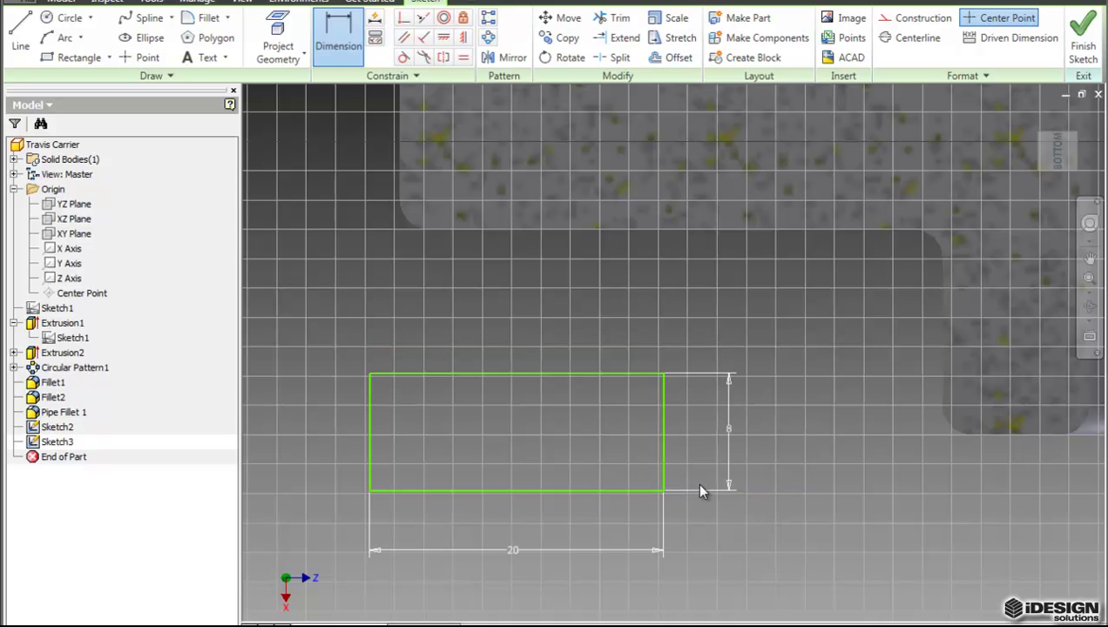
middle_click_drag(628, 440, 582, 452)
scroll(582, 452, "down", 1)
scroll(583, 451, "up", 3)
scroll(583, 457, "down", 4)
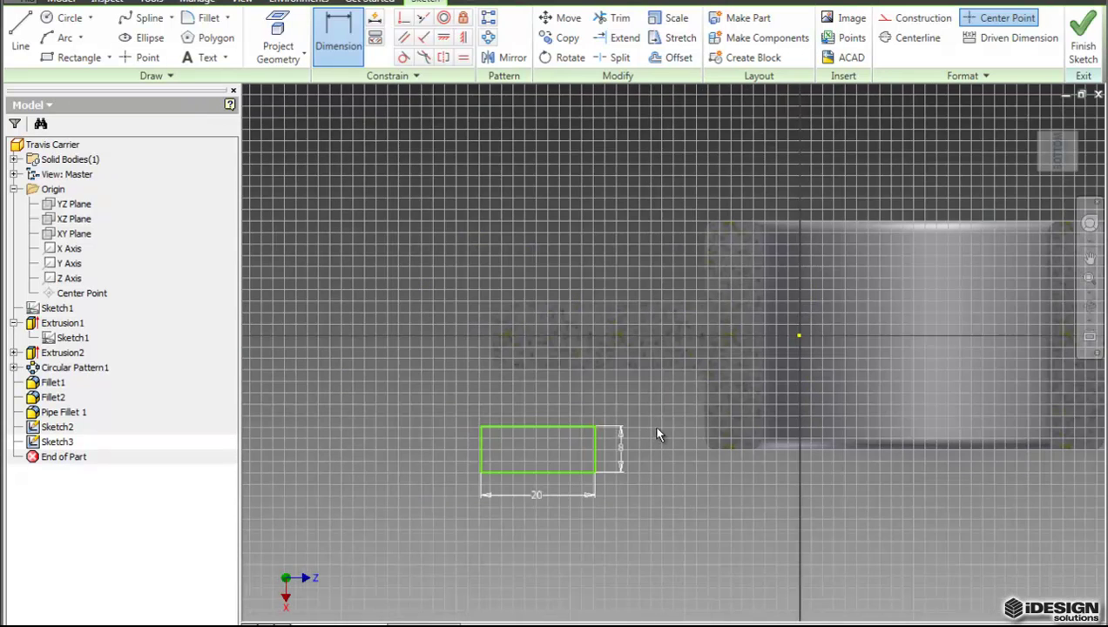
scroll(685, 365, "up", 3)
scroll(686, 365, "down", 4)
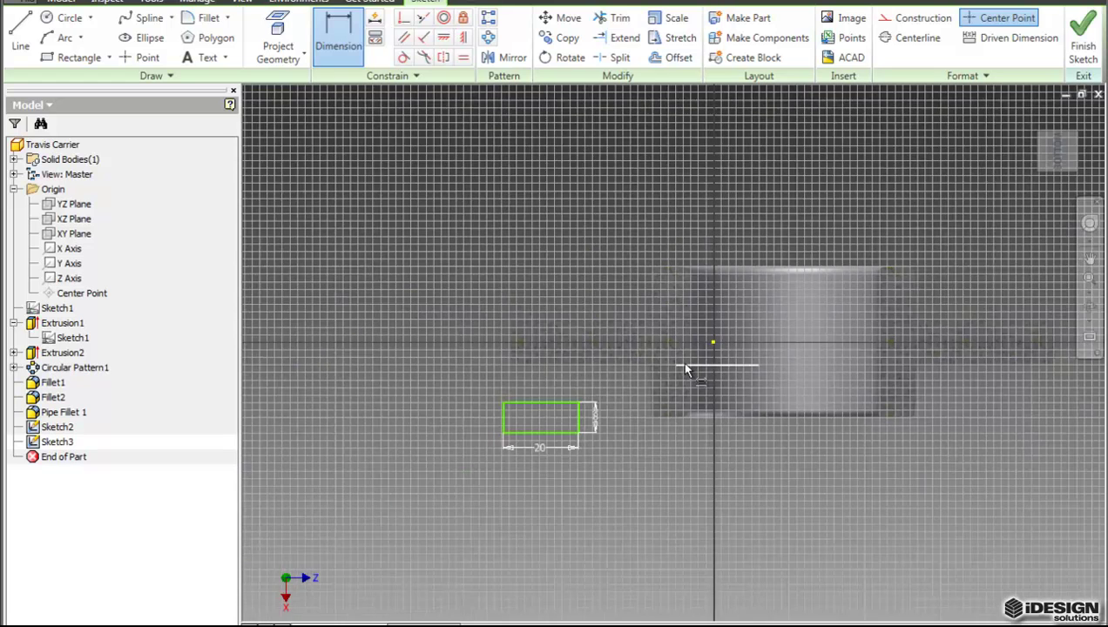
scroll(713, 346, "up", 3)
scroll(713, 347, "down", 3)
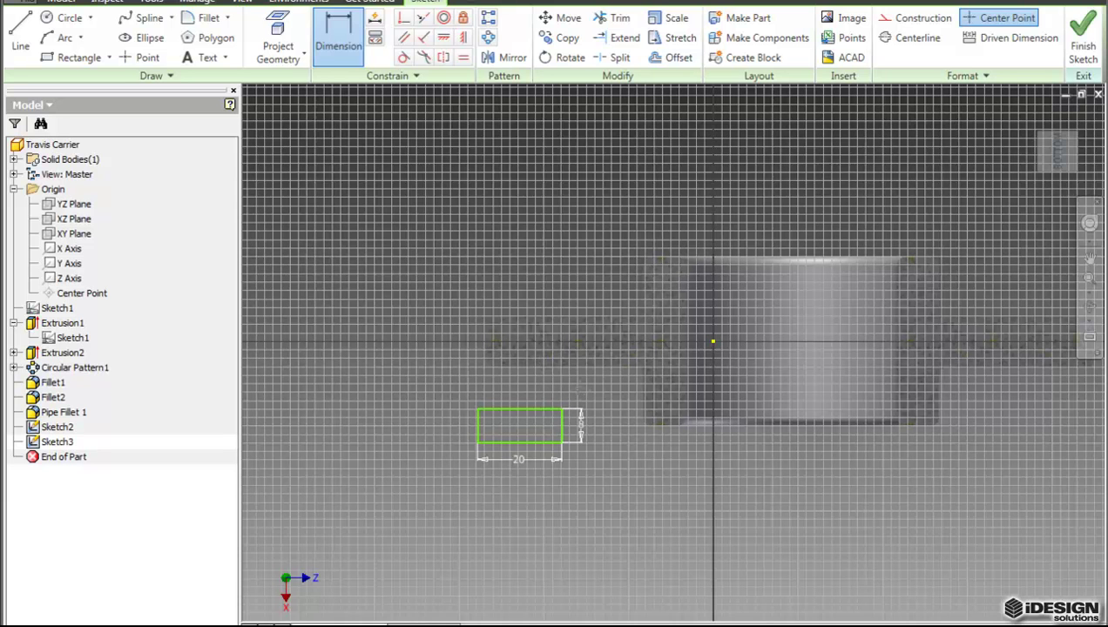
Dimension the vertical distance between the sketch's center point and the rectangle's upper edge
middle_click_drag(534, 359, 463, 366)
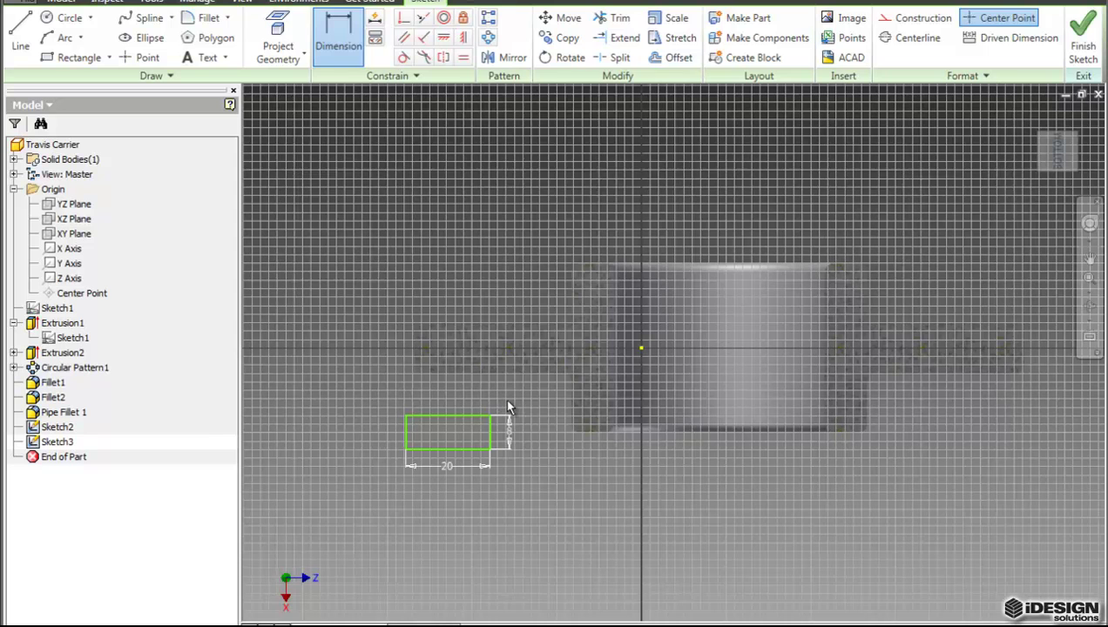
scroll(510, 407, "down", 2)
scroll(511, 408, "up", 3)
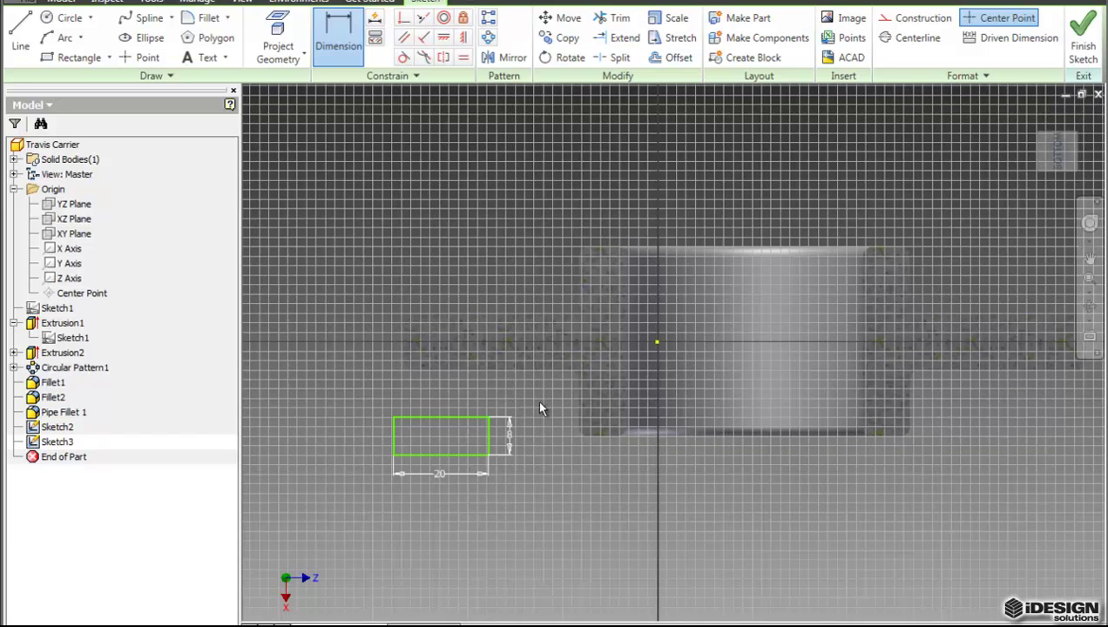
middle_click_drag(540, 407, 524, 413)
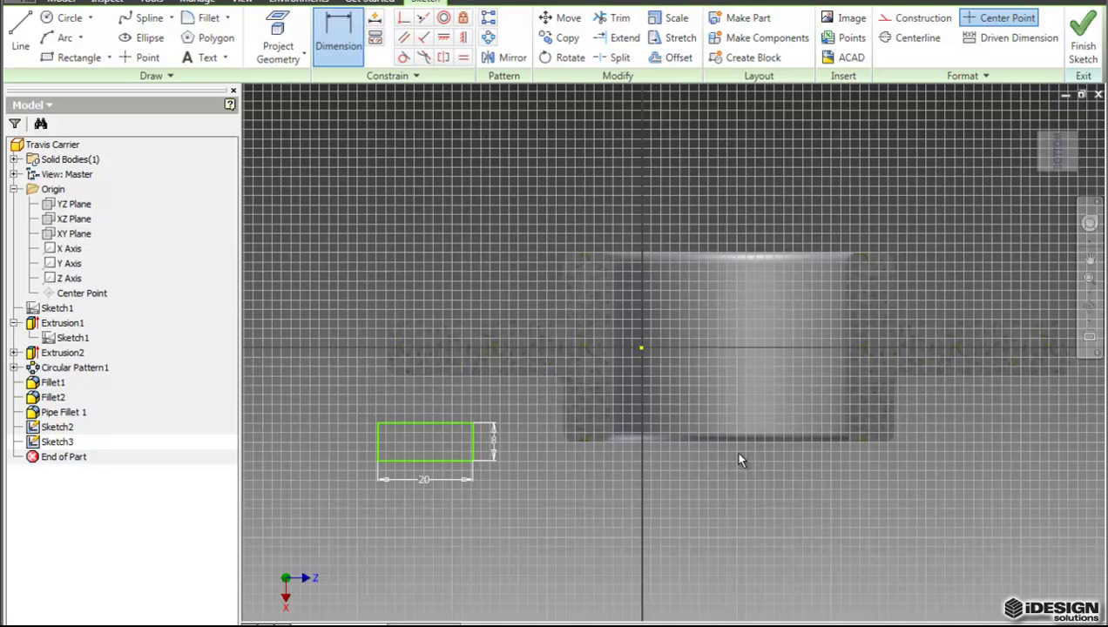
scroll(739, 457, "up", 3)
mouse_move(589, 408)
middle_mouse_down()
mouse_move(675, 358)
mouse_move(842, 431)
middle_mouse_up()
middle_click_drag(749, 442, 822, 430)
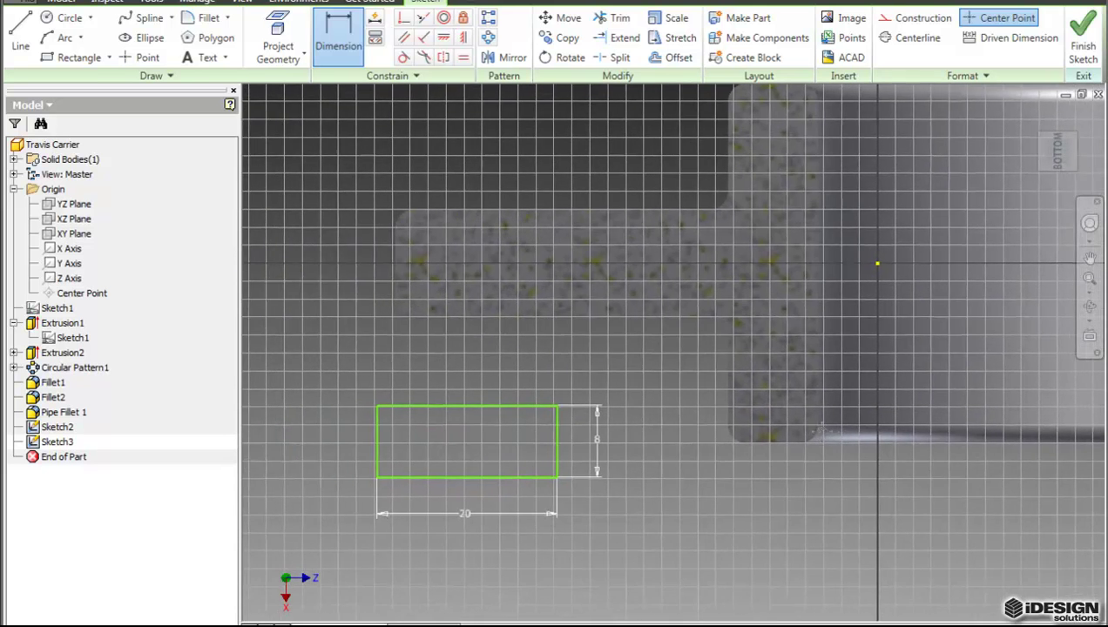
scroll(572, 436, "up", 3)
mouse_move(487, 434)
middle_mouse_down()
mouse_move(673, 519)
mouse_move(611, 495)
middle_mouse_up()
middle_click_drag(541, 489, 538, 474)
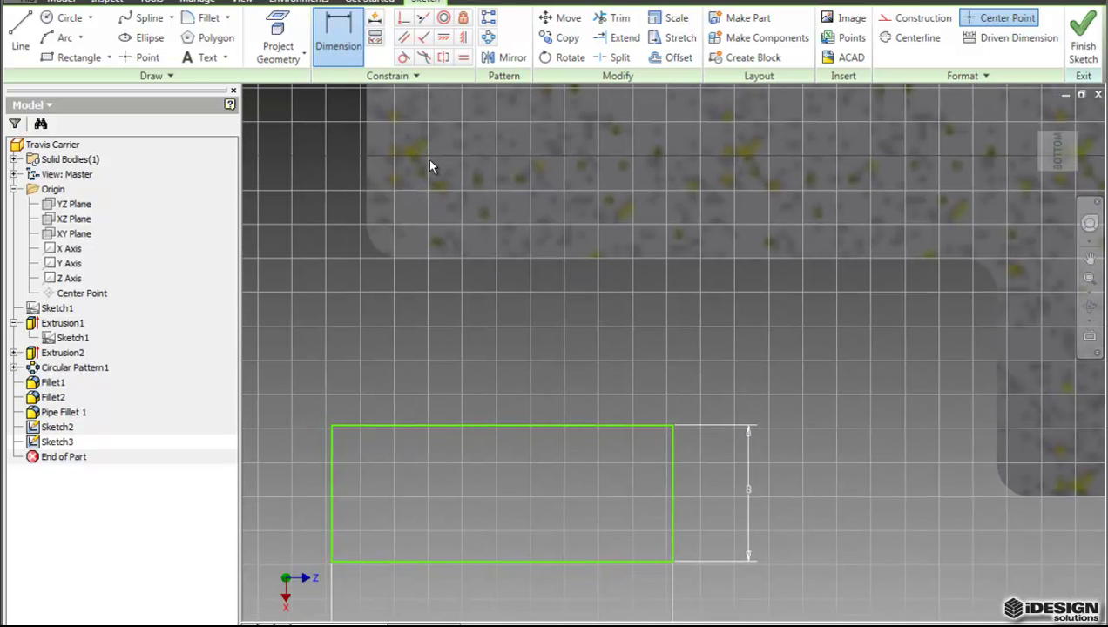
scroll(427, 159, "down", 2)
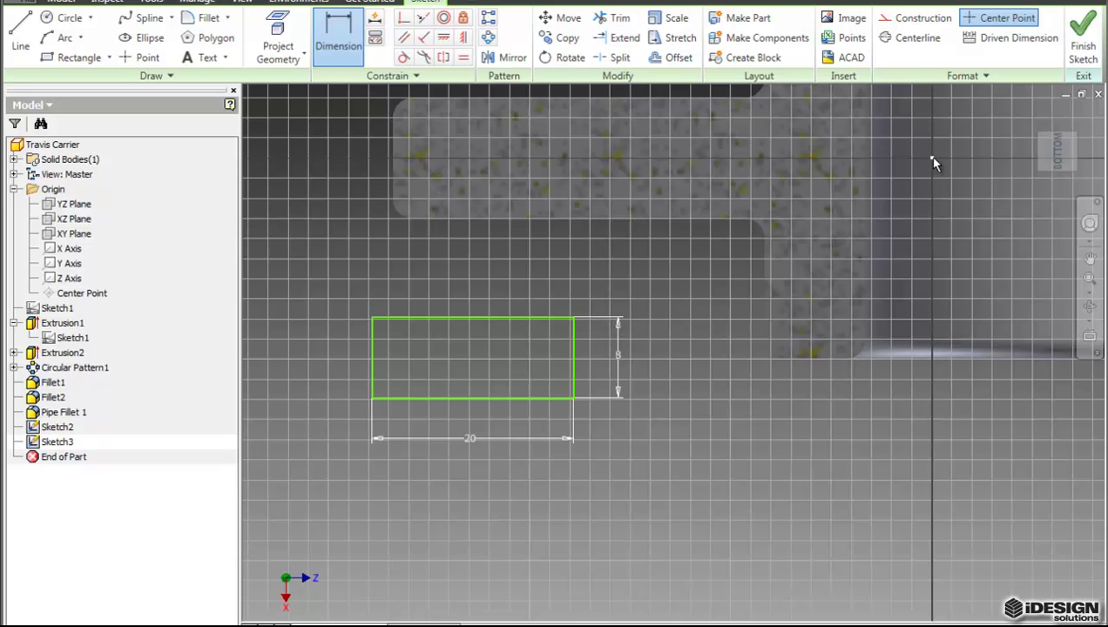
left_click(931, 158)
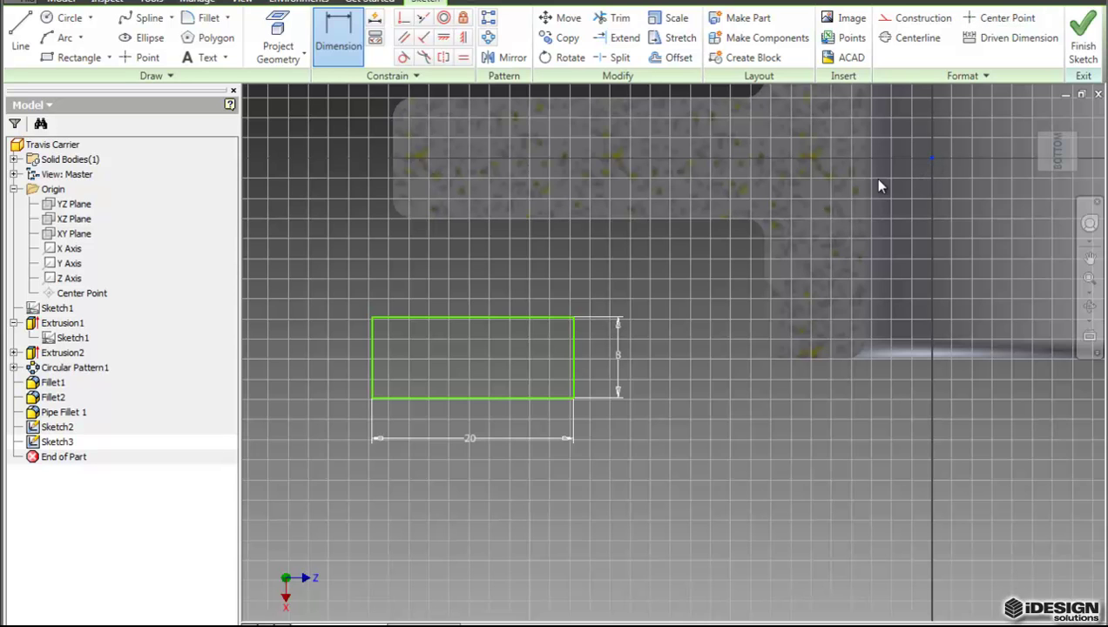
left_click(549, 317)
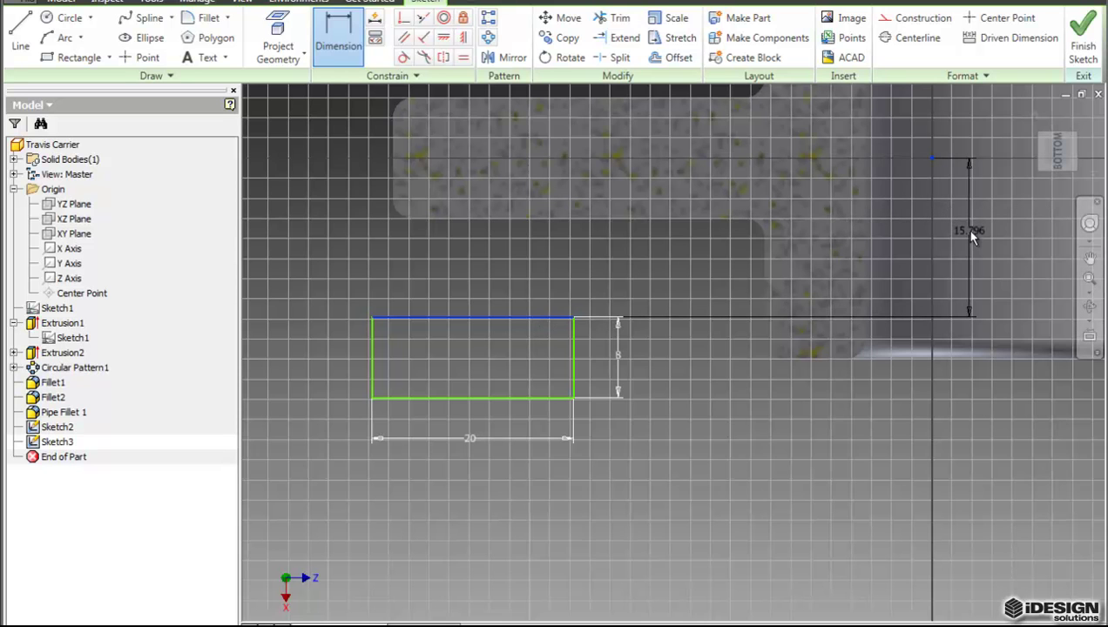
left_click(971, 235)
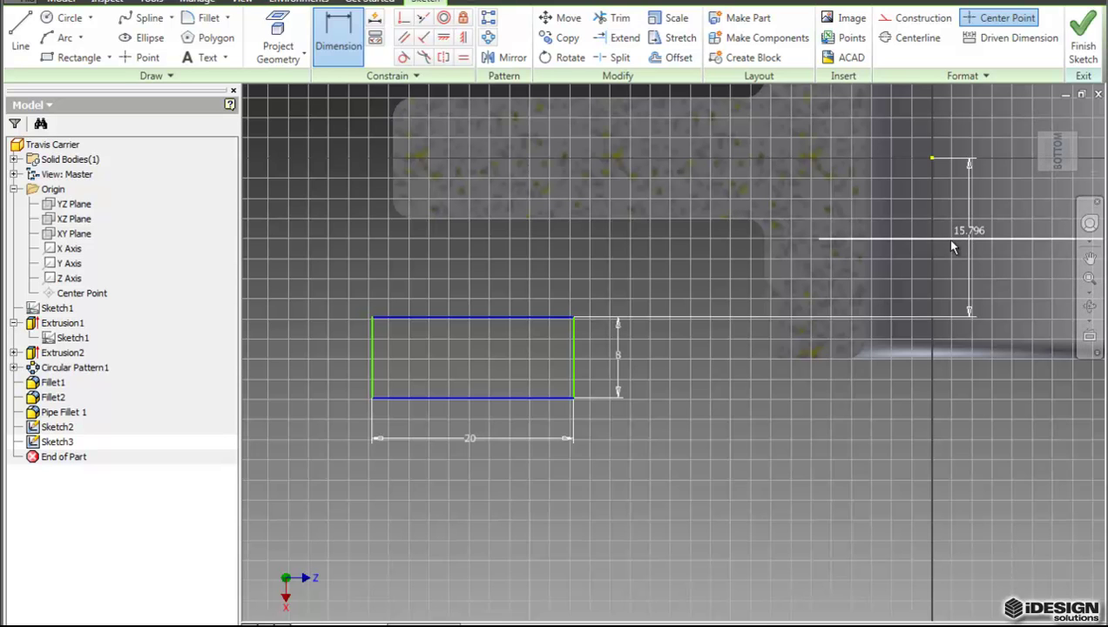
Set the vertical offset to 0 mm so the rectangle's upper edge lines up with the center point
double_click(964, 235)
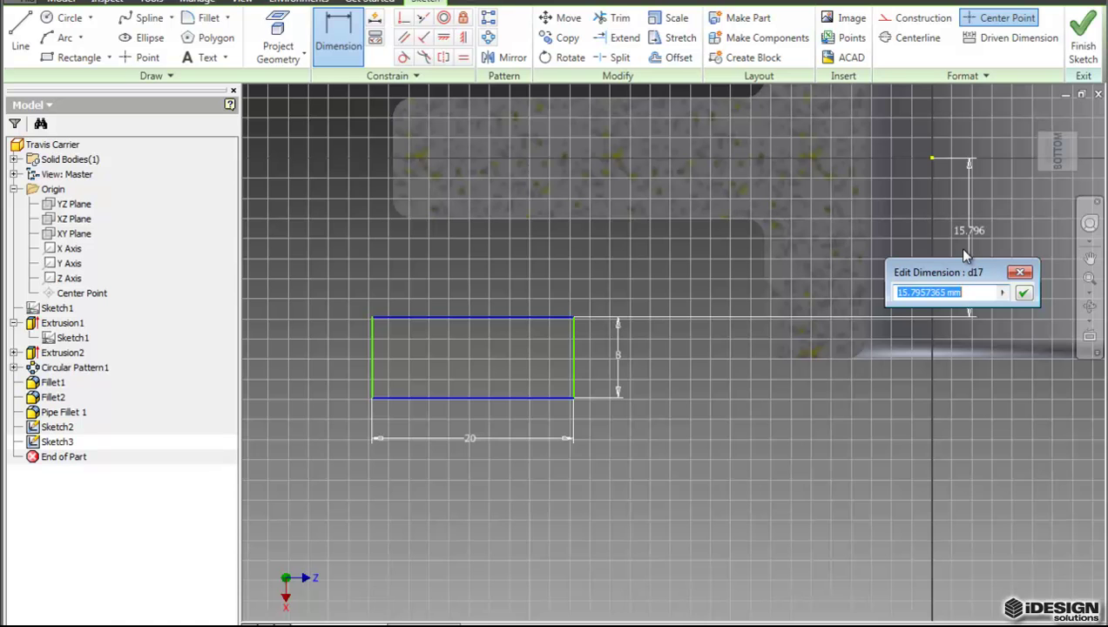
type("0")
left_click(1021, 294)
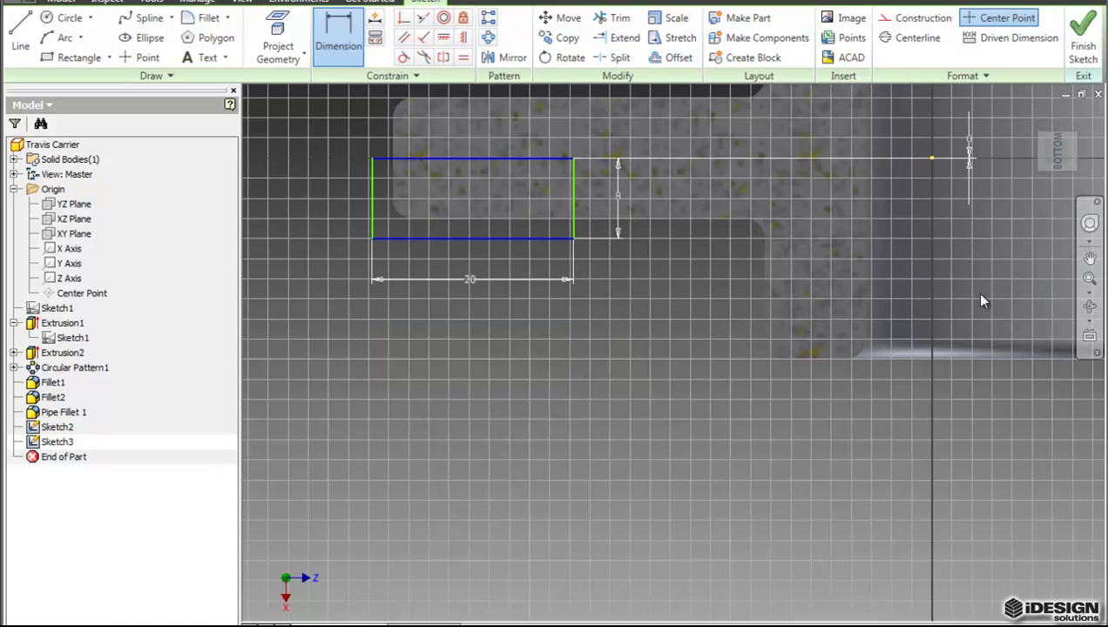
Dimension the horizontal distance between the sketch's center point and the rectangle's right edge
middle_click_drag(494, 174, 500, 207)
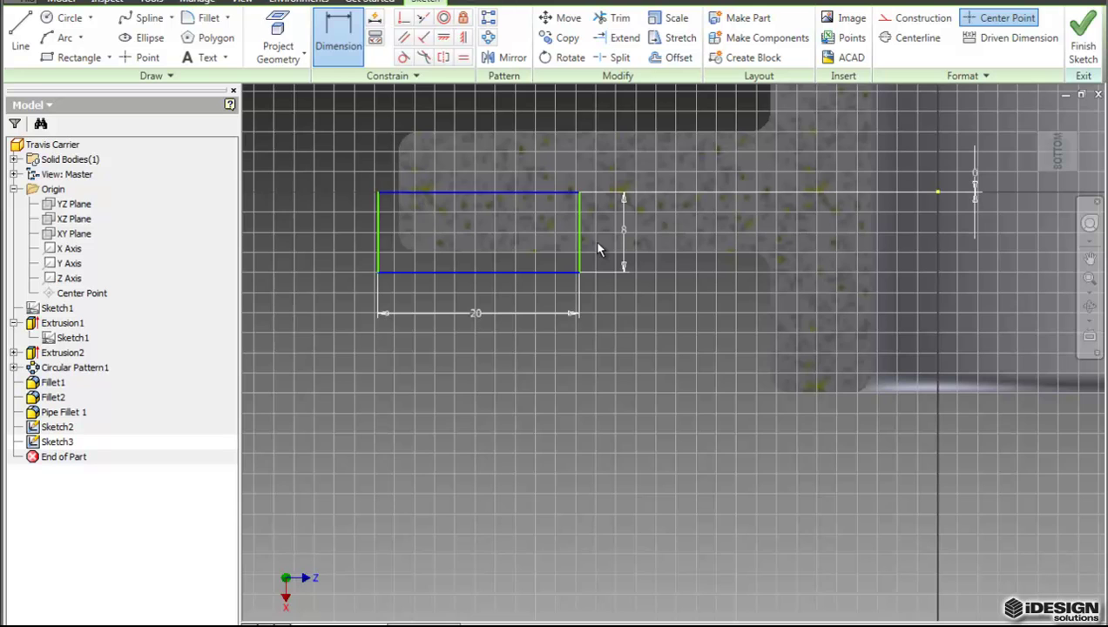
mouse_move(498, 224)
middle_mouse_down()
mouse_move(494, 263)
mouse_move(480, 268)
middle_mouse_up()
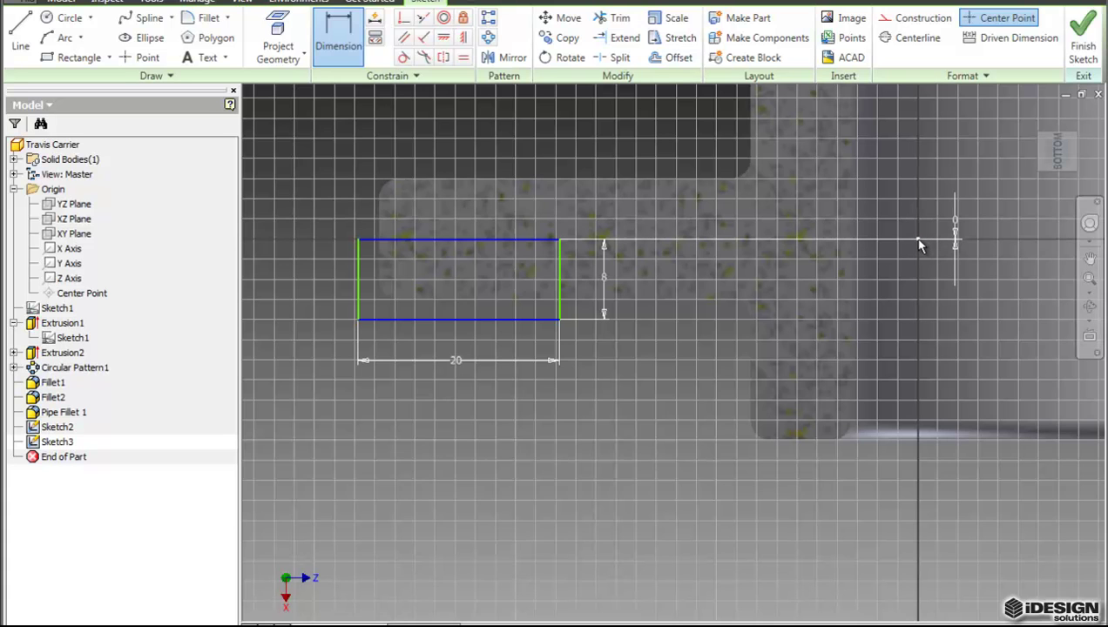
left_click(561, 295)
left_click(766, 485)
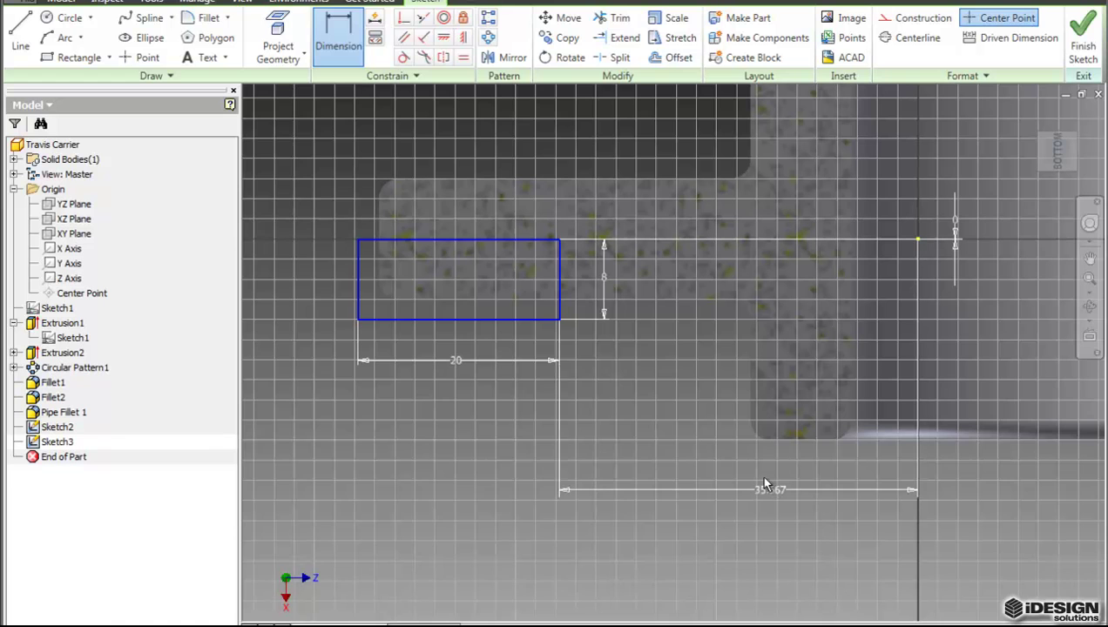
middle_click_drag(642, 505, 615, 503)
key("Escape")
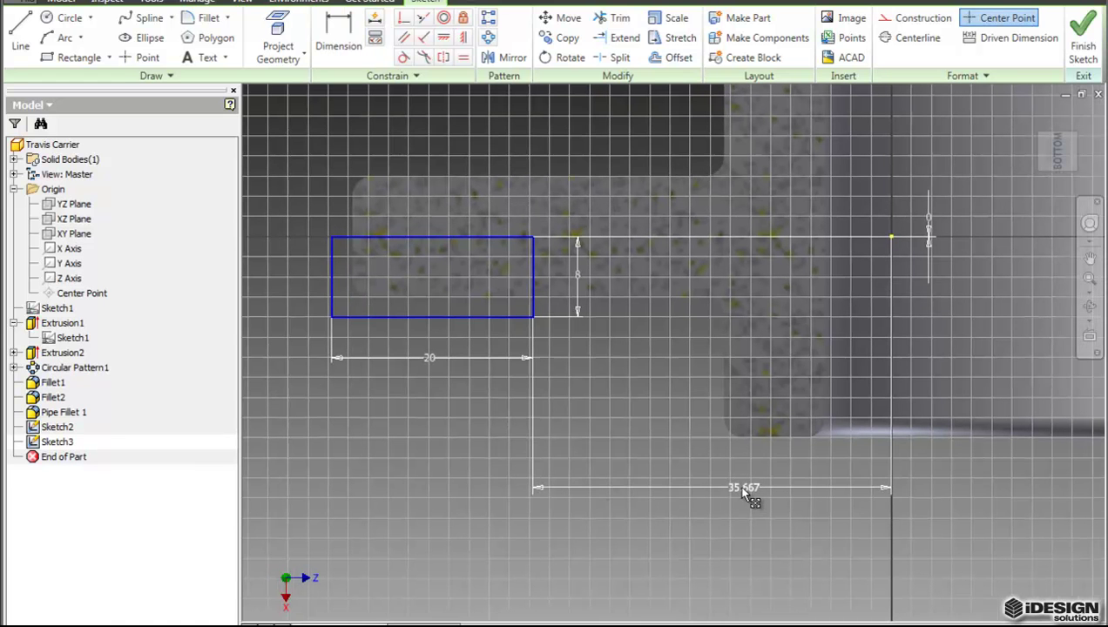
Try horizontal offsets of 30 mm and 33 mm between the center point and the rectangle's right edge
double_click(742, 490)
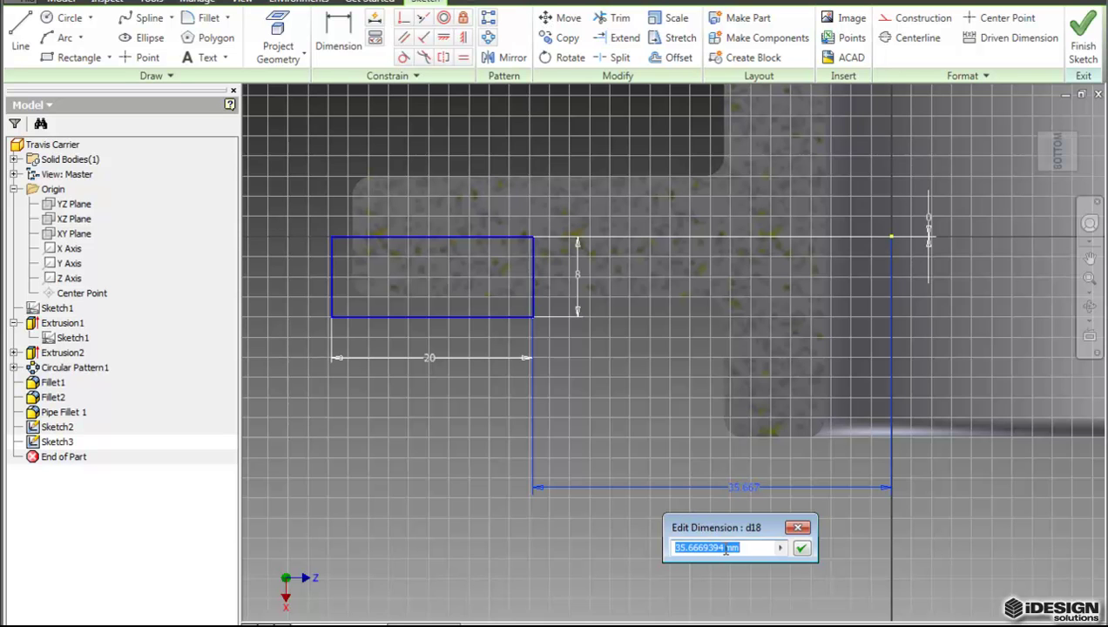
type("30")
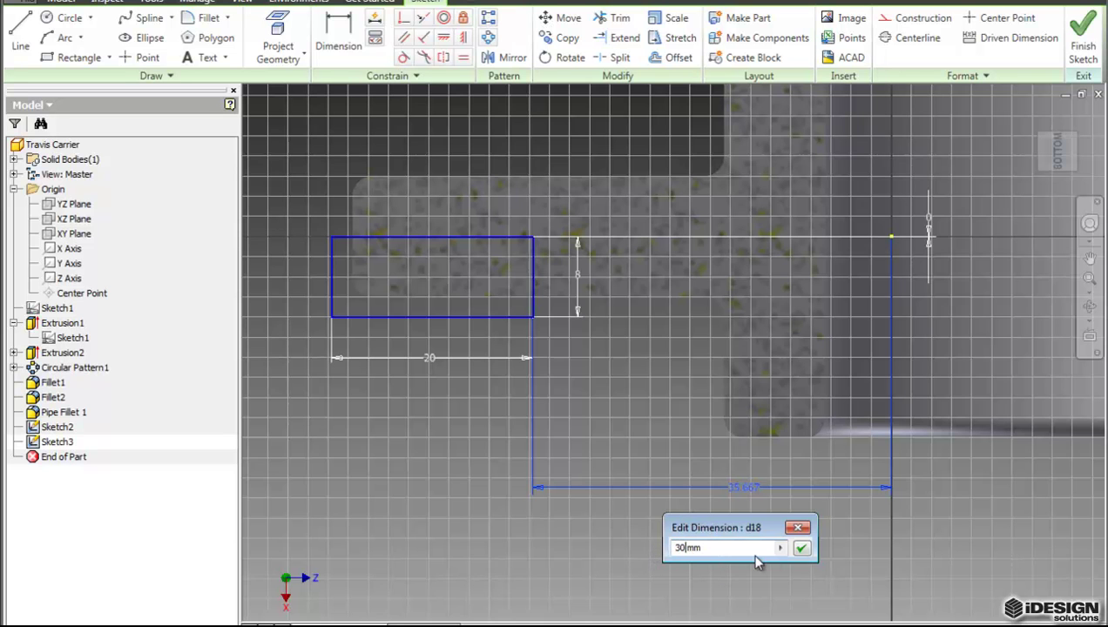
left_click(800, 547)
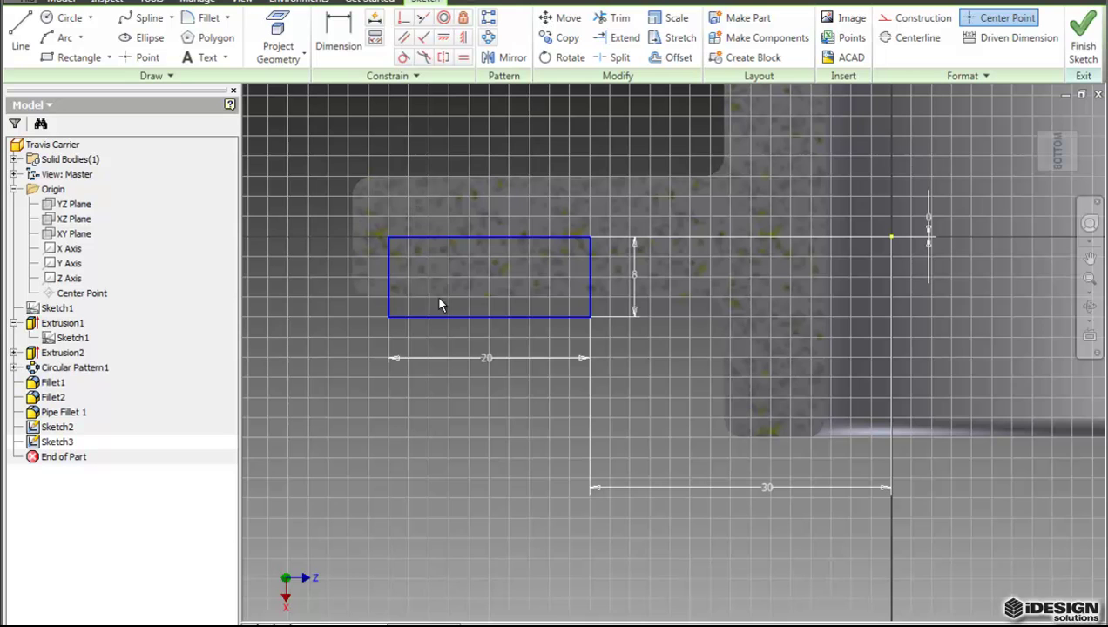
double_click(766, 489)
left_click(705, 546)
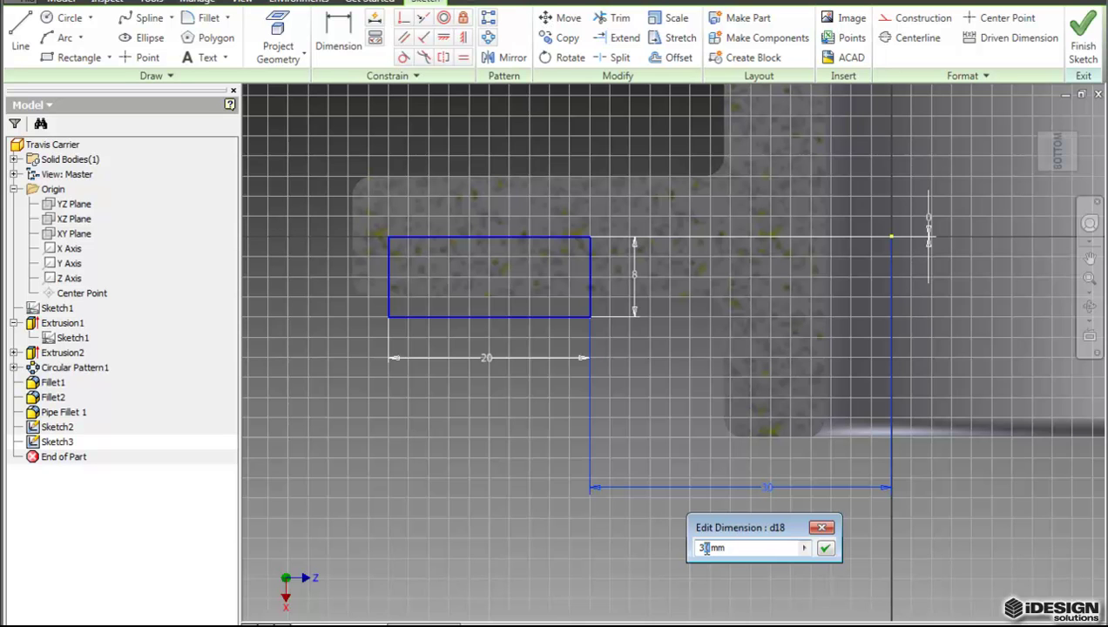
left_click(825, 547)
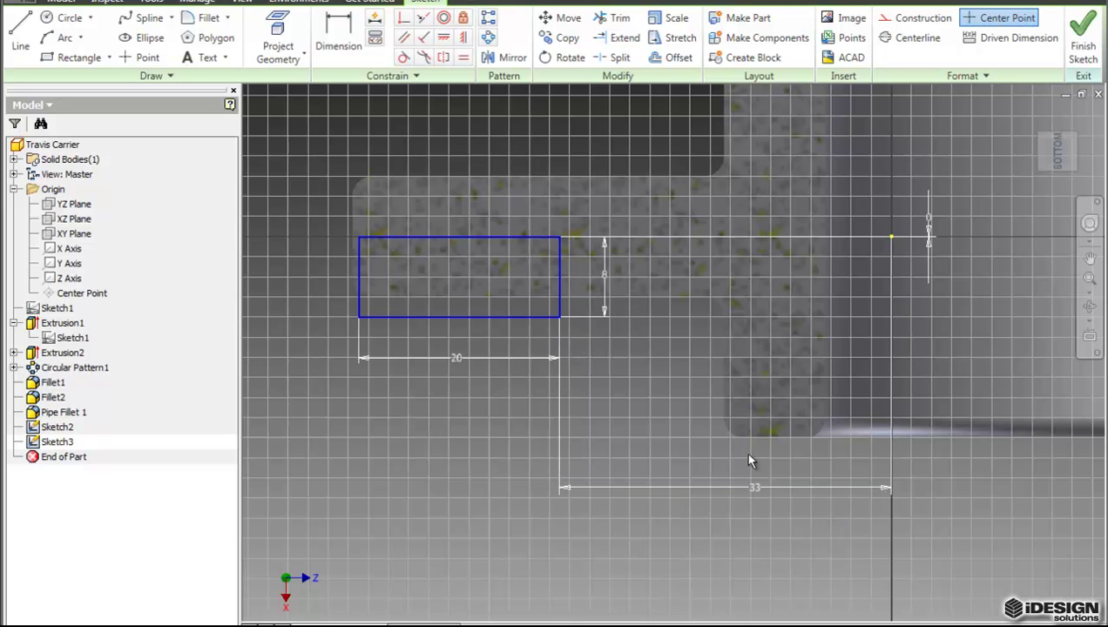
Set the rectangle's horizontal offset from the center point to 34 mm and check its left edge against the arm's tip
double_click(757, 492)
left_click(702, 549)
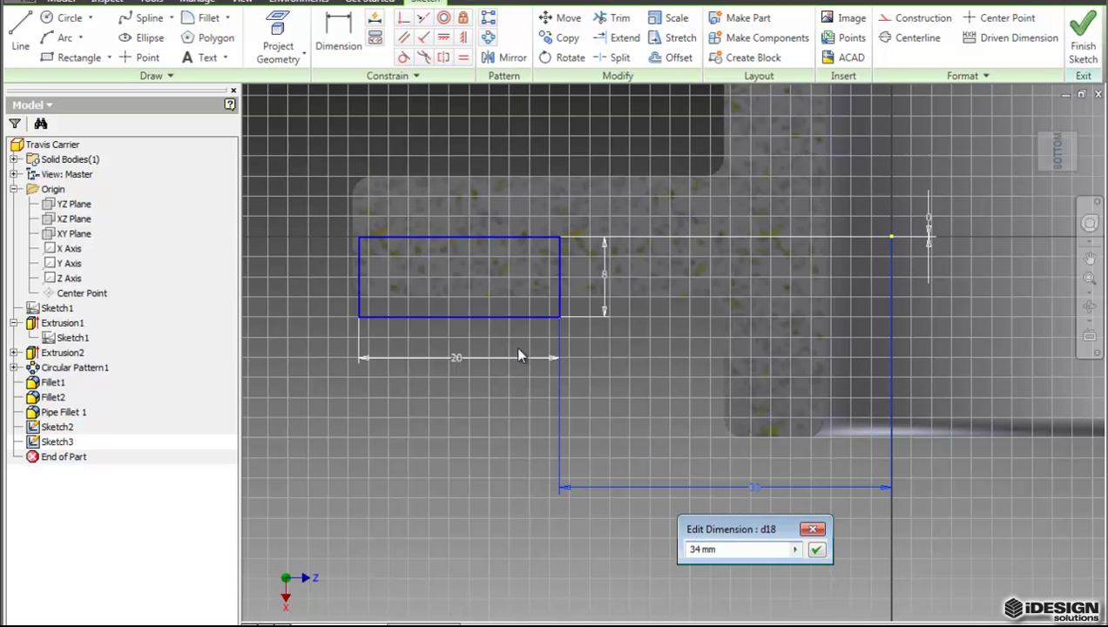
left_click(816, 550)
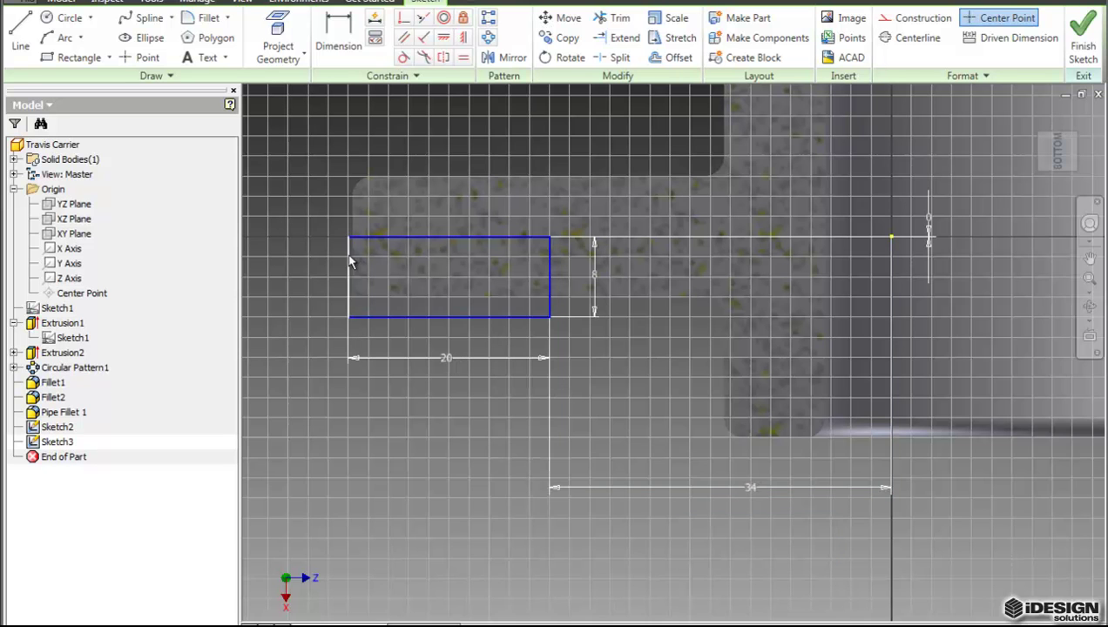
middle_click_drag(334, 263, 453, 306)
scroll(453, 307, "up", 5)
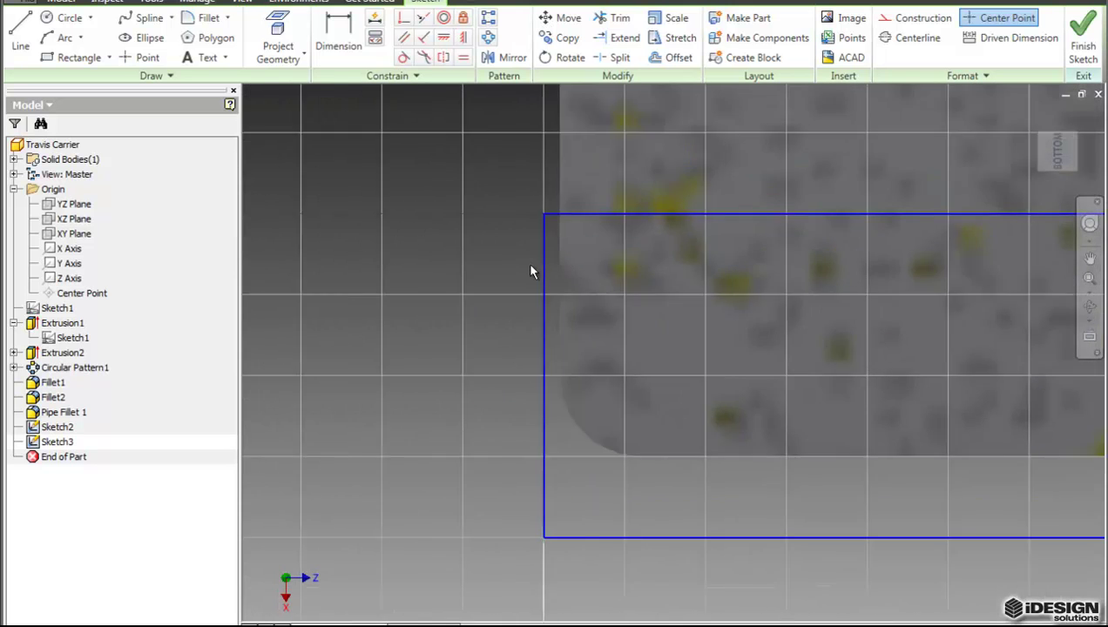
Finish the rectangle sketch and return to the part model
scroll(533, 268, "down", 6)
middle_click_drag(684, 346, 536, 374)
scroll(532, 378, "down", 2)
middle_click_drag(538, 424, 487, 430)
left_click(1082, 44)
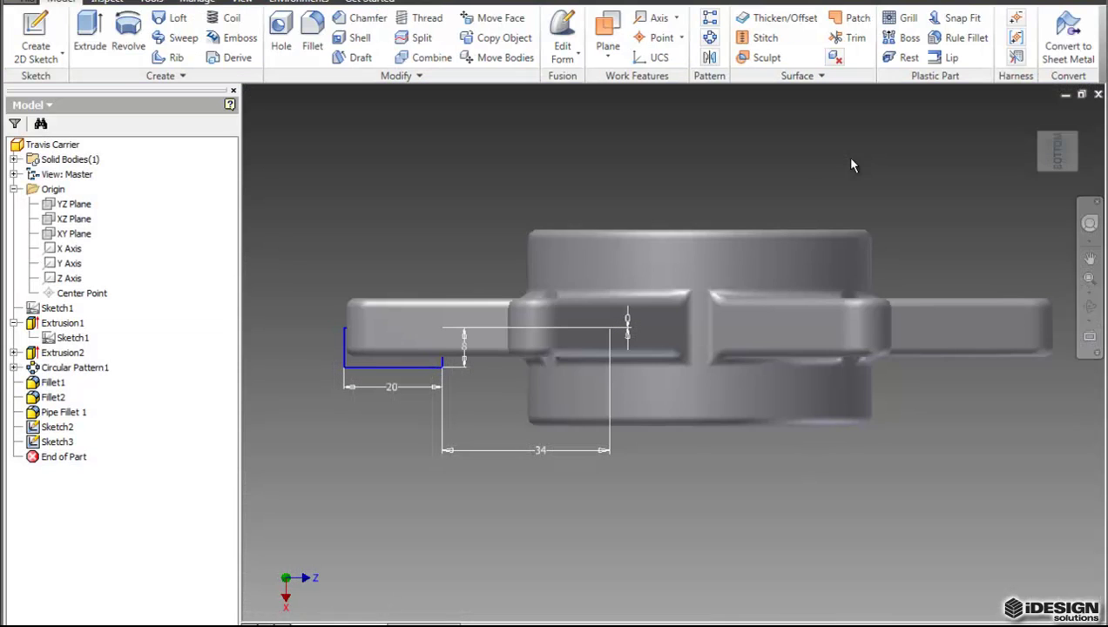
Create a work axis through the hub's bore and place it before Sketch3 in the feature order
mouse_move(1071, 149)
left_mouse_down()
mouse_move(1081, 159)
mouse_move(260, 155)
mouse_move(243, 185)
mouse_move(261, 197)
left_mouse_up()
mouse_move(584, 364)
middle_mouse_down()
mouse_move(665, 376)
mouse_move(659, 368)
middle_mouse_up()
middle_click_drag(930, 428, 794, 431)
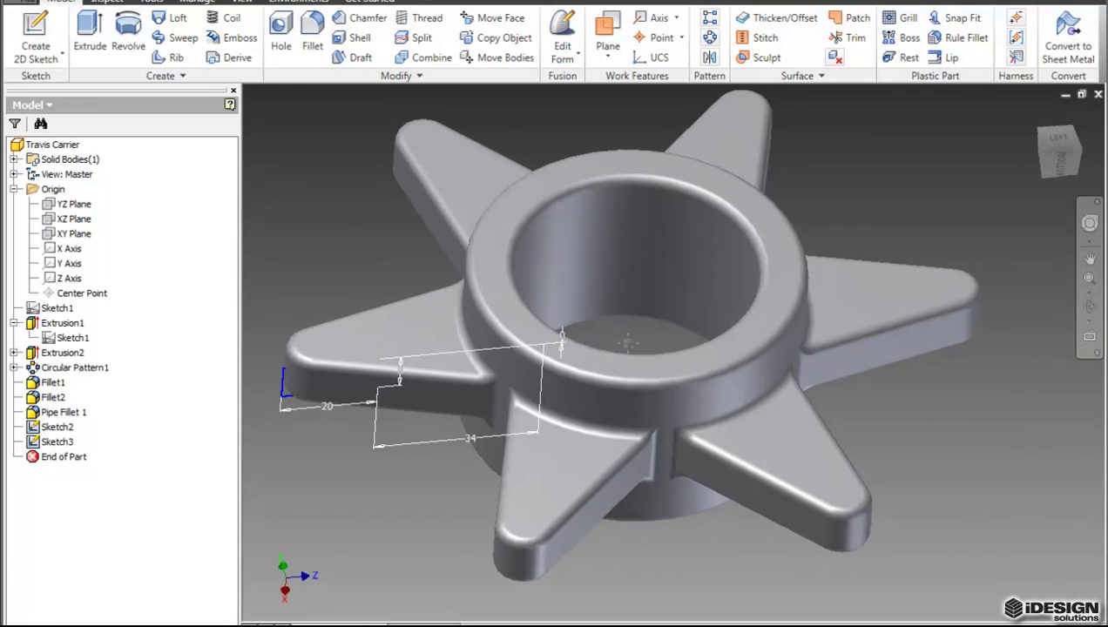
middle_click_drag(627, 342, 650, 346)
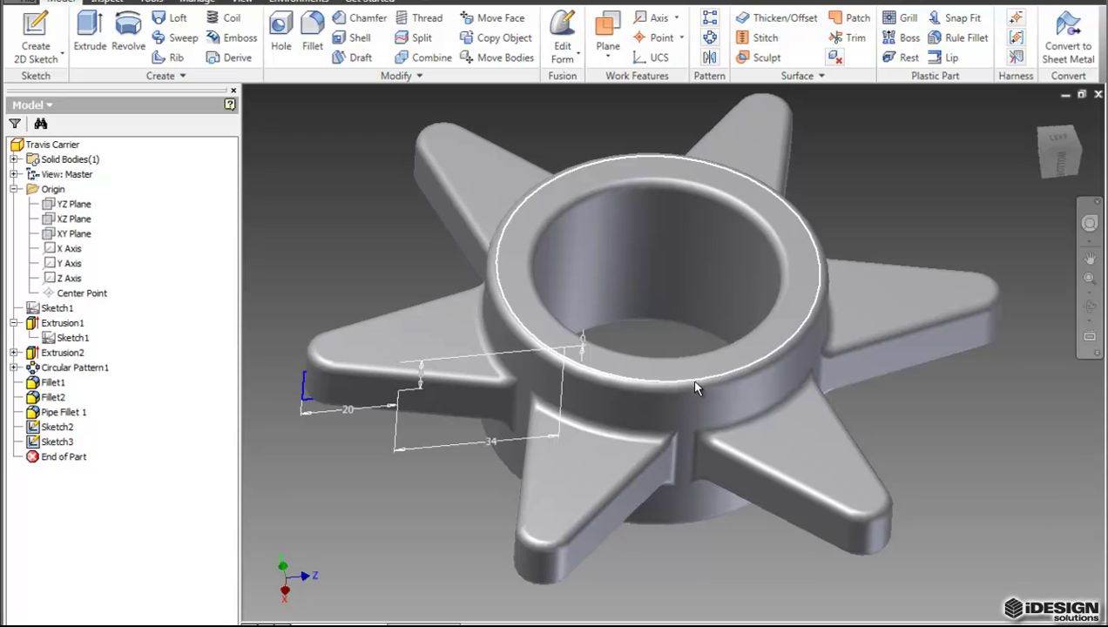
left_click(658, 20)
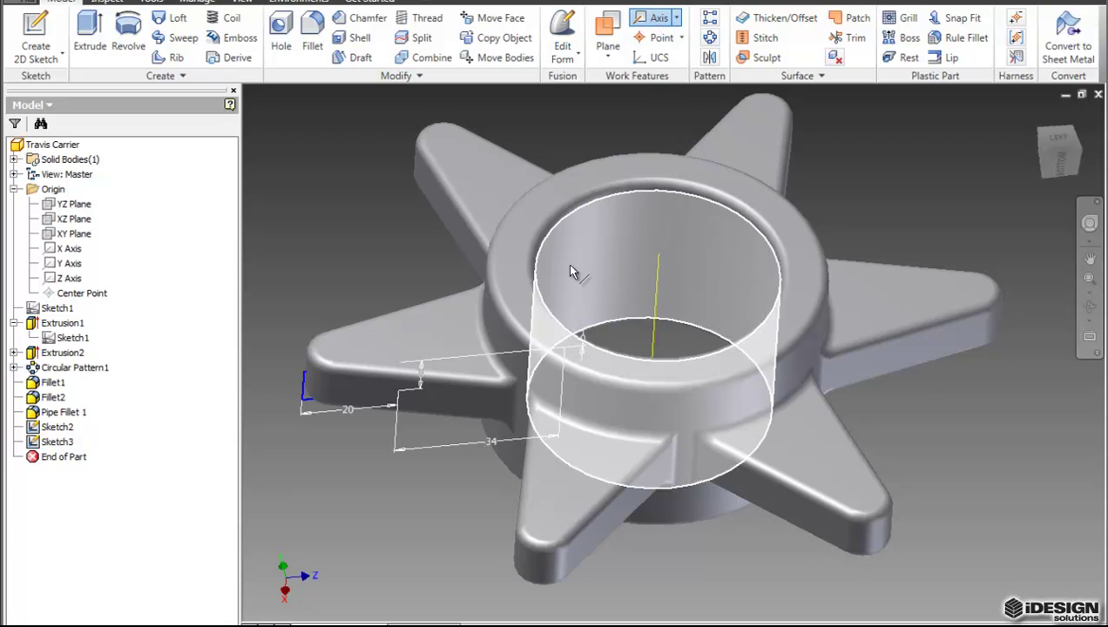
left_click(627, 378)
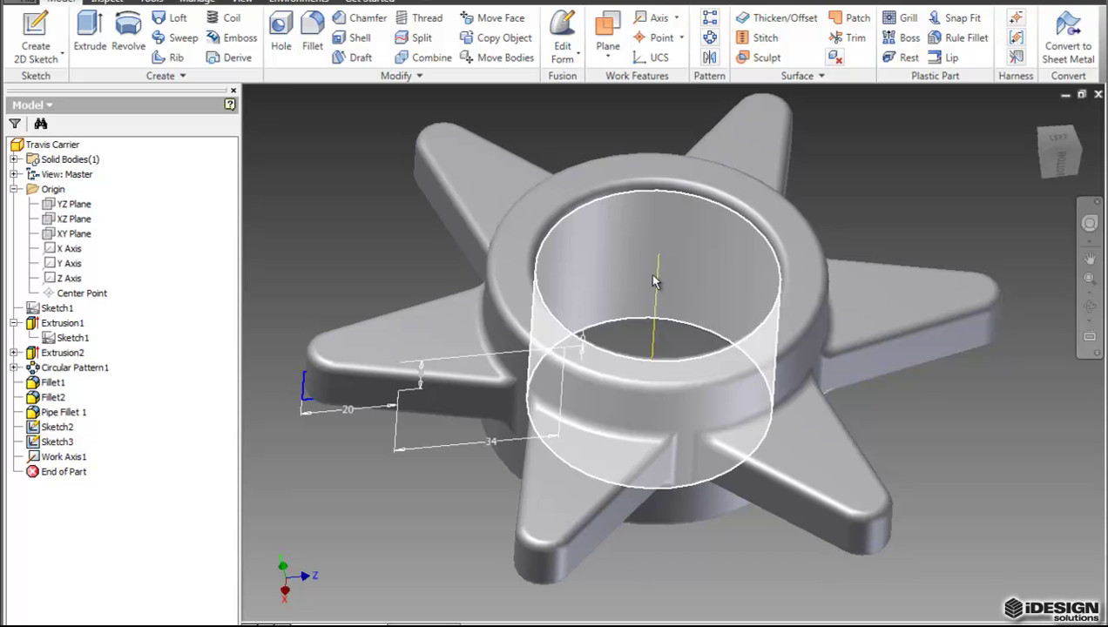
middle_click_drag(655, 336, 712, 346)
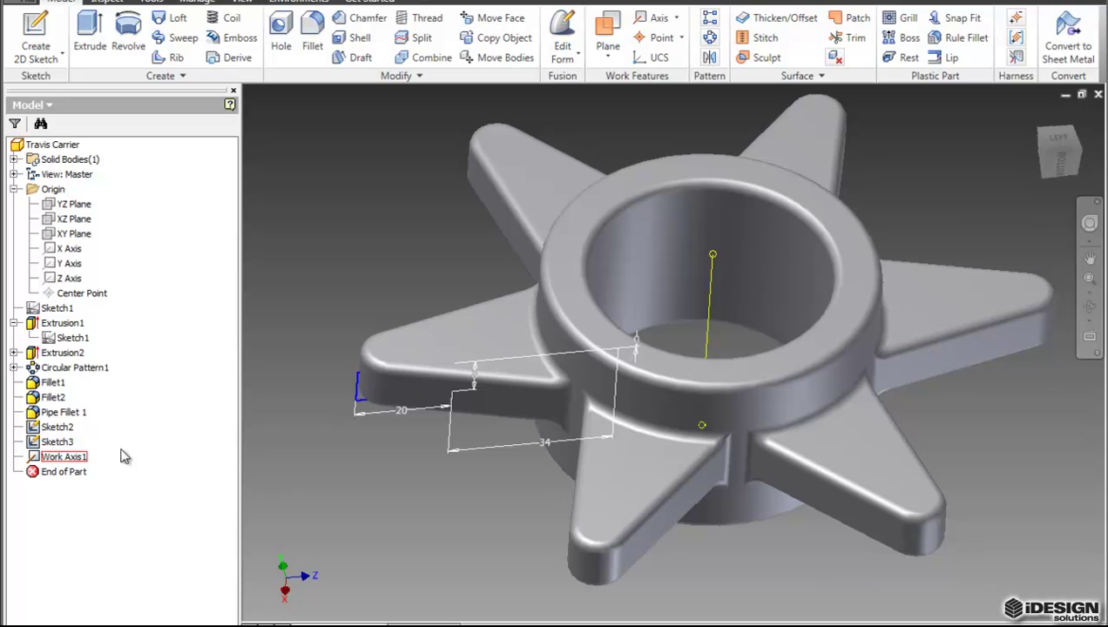
mouse_move(68, 456)
left_mouse_down()
mouse_move(65, 442)
mouse_move(71, 456)
mouse_move(56, 462)
mouse_move(50, 437)
left_mouse_up()
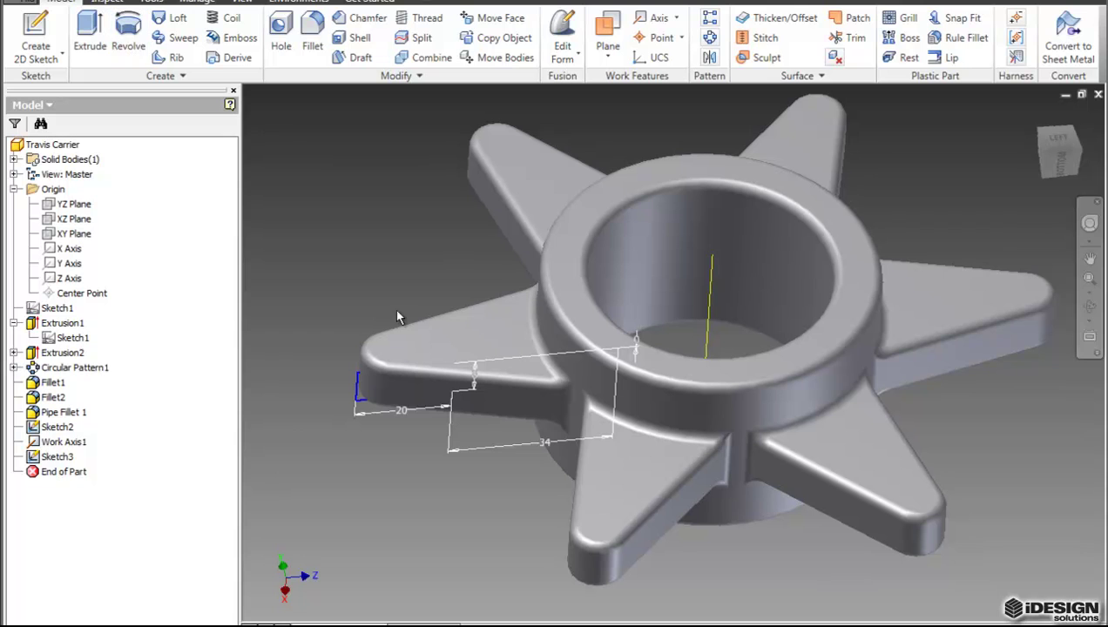
Revolve the 20 by 8 mm rectangle profile fully around the work axis through the bore as a cut across the arm tips
left_click(357, 394)
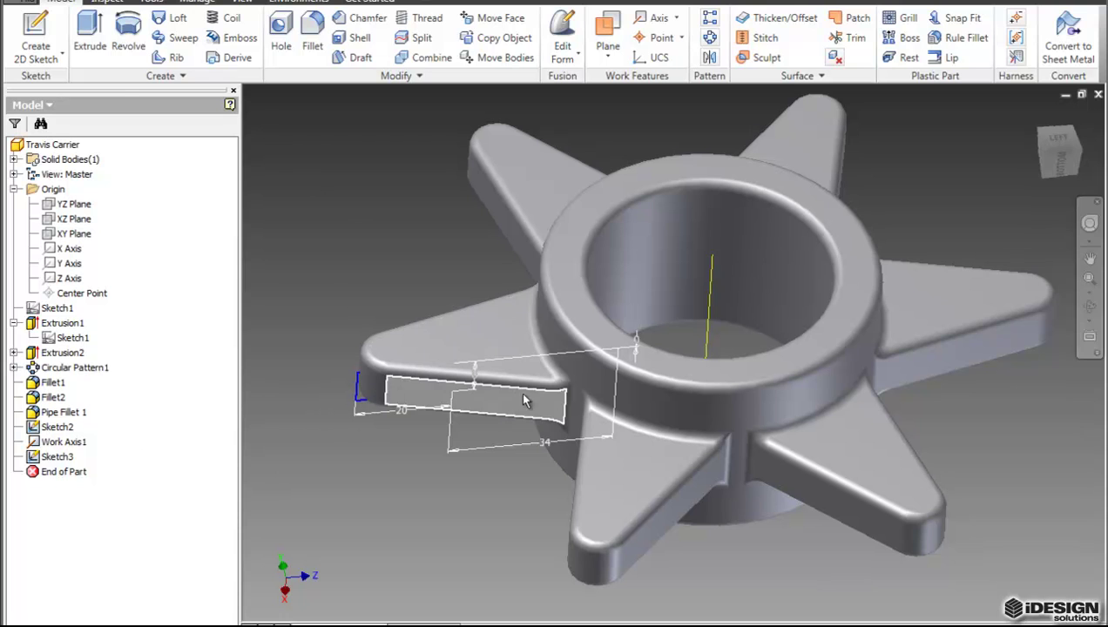
left_click(128, 48)
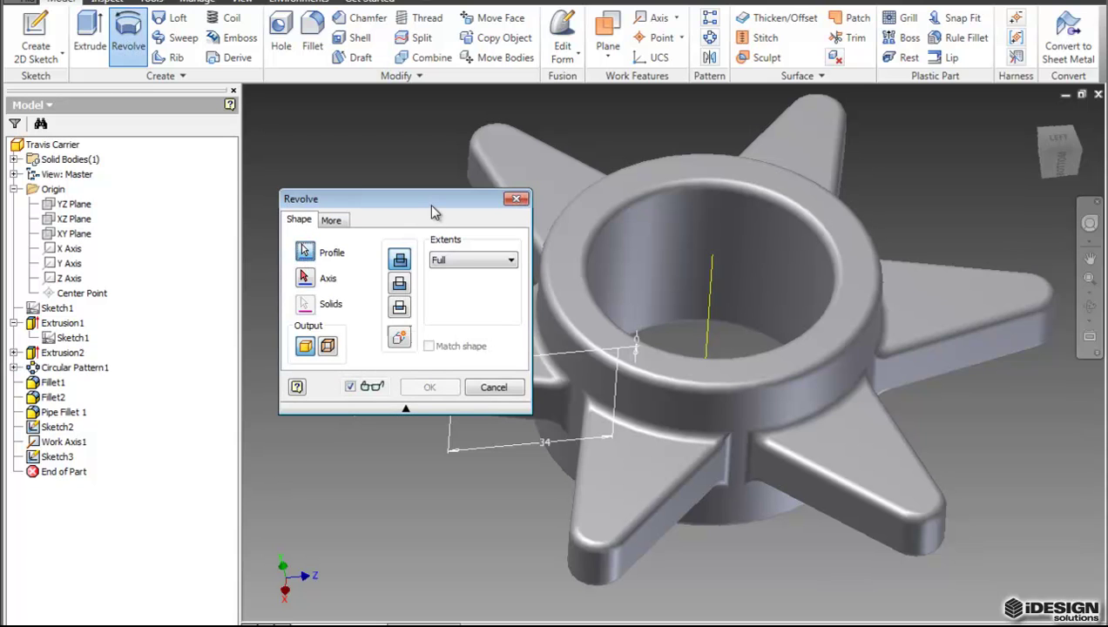
mouse_move(433, 206)
left_mouse_down()
mouse_move(645, 261)
mouse_move(652, 281)
left_mouse_up()
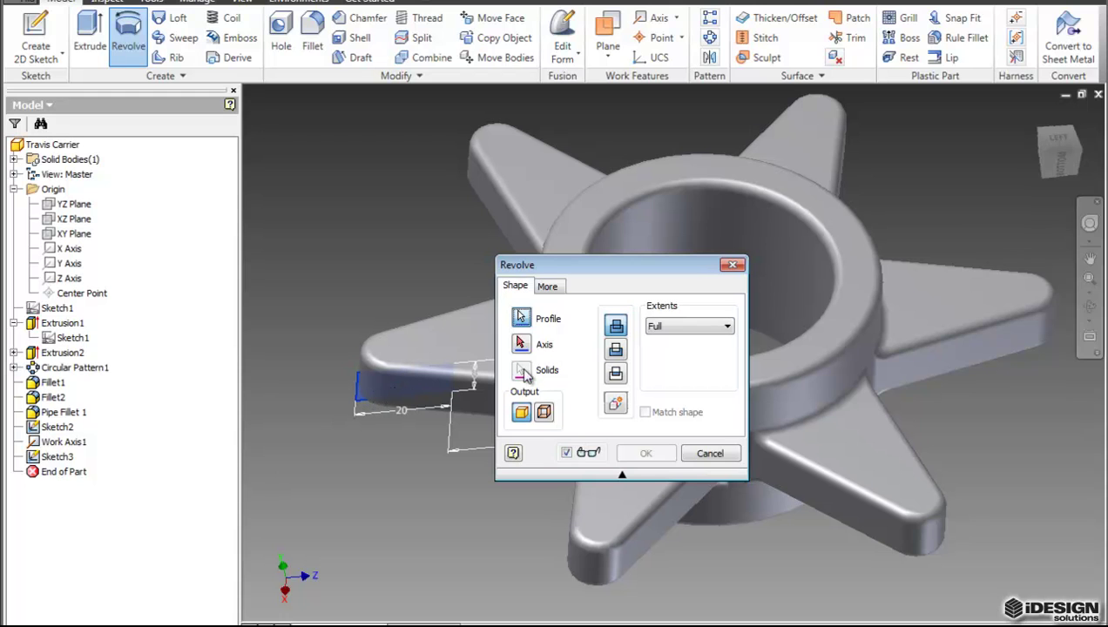
left_click(617, 350)
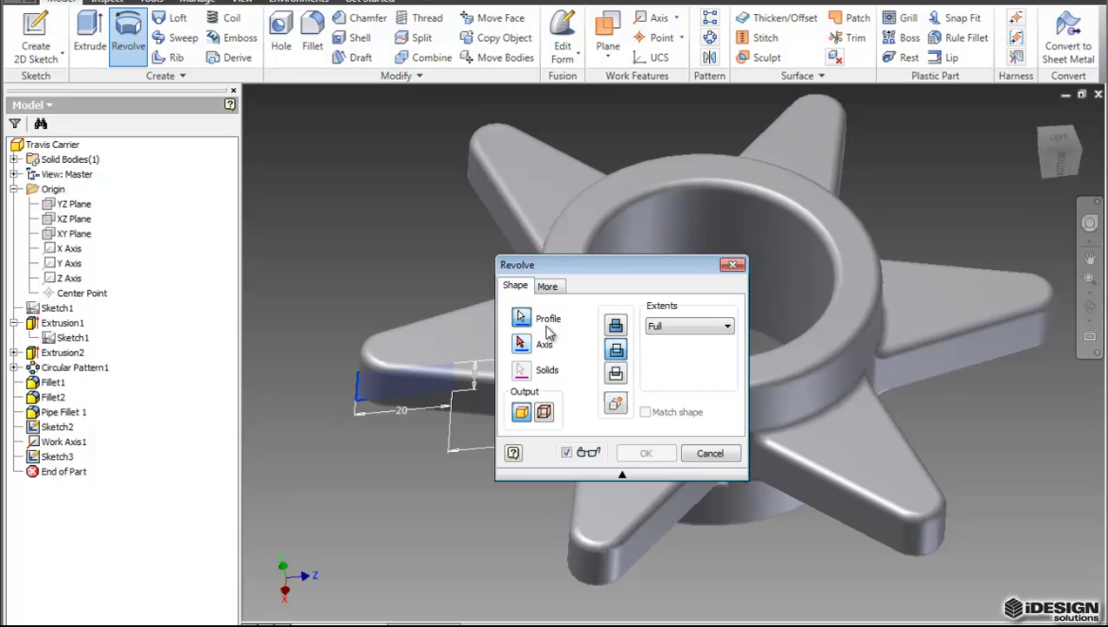
left_click_drag(599, 274, 402, 370)
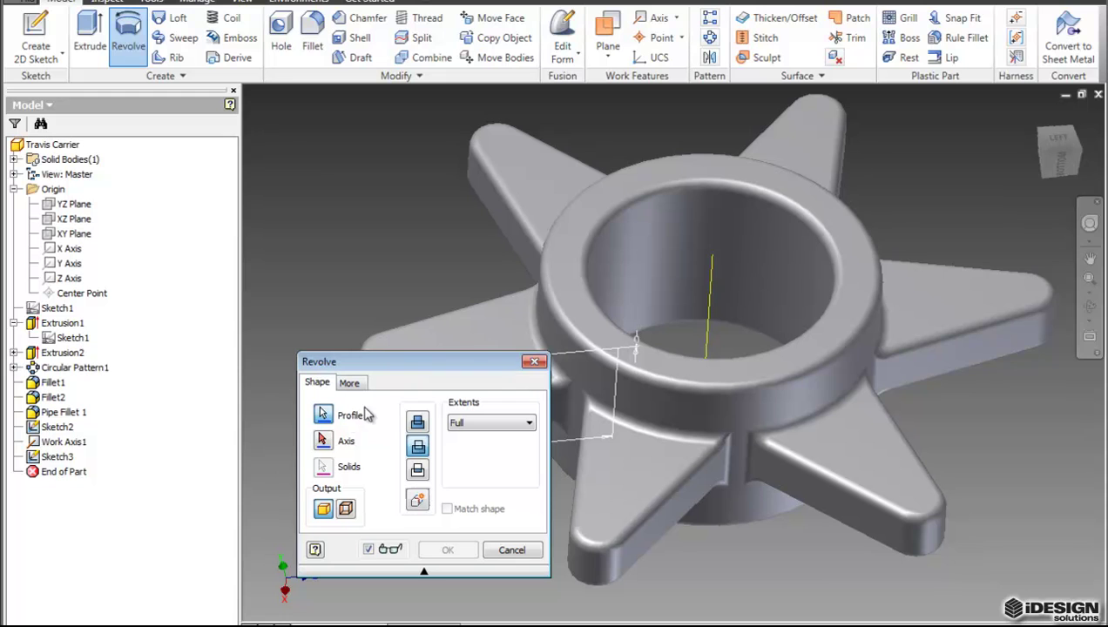
left_click(322, 442)
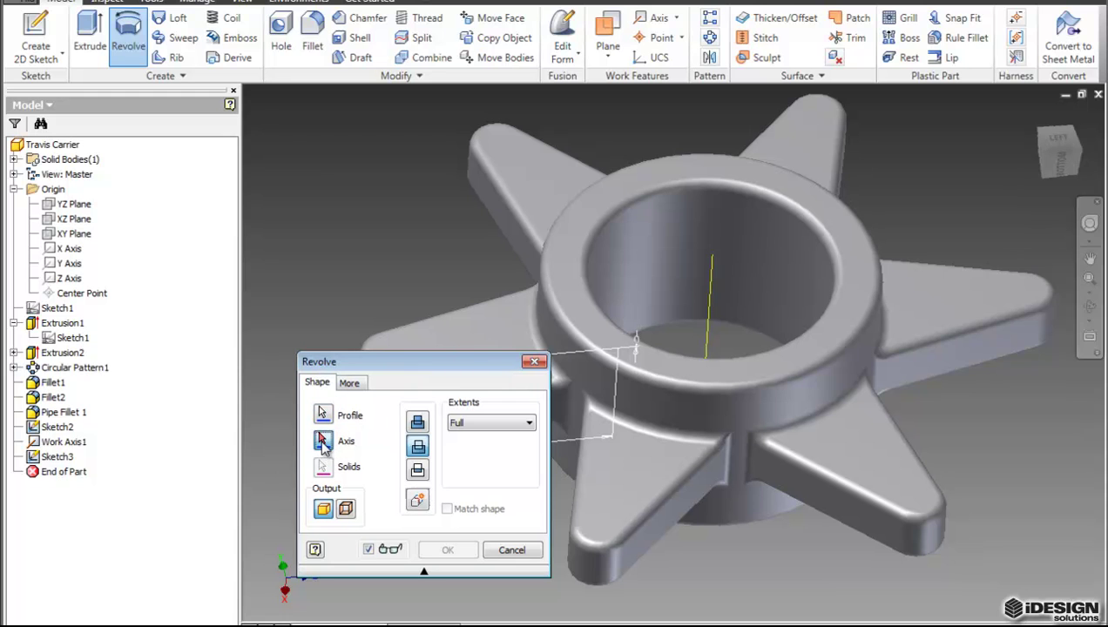
left_click(707, 341)
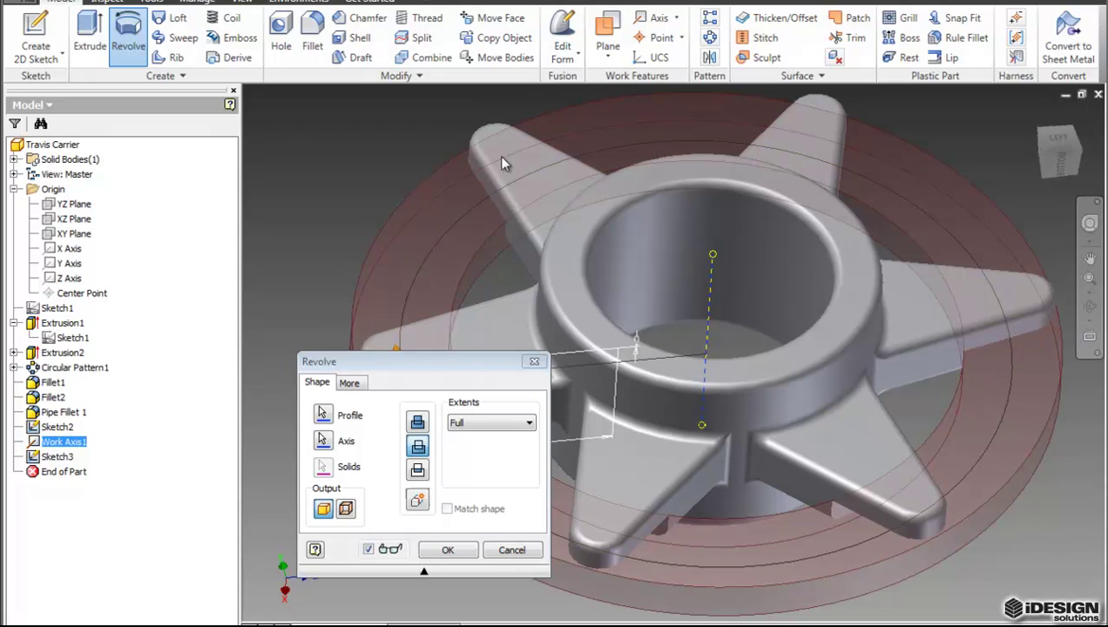
left_click(417, 421)
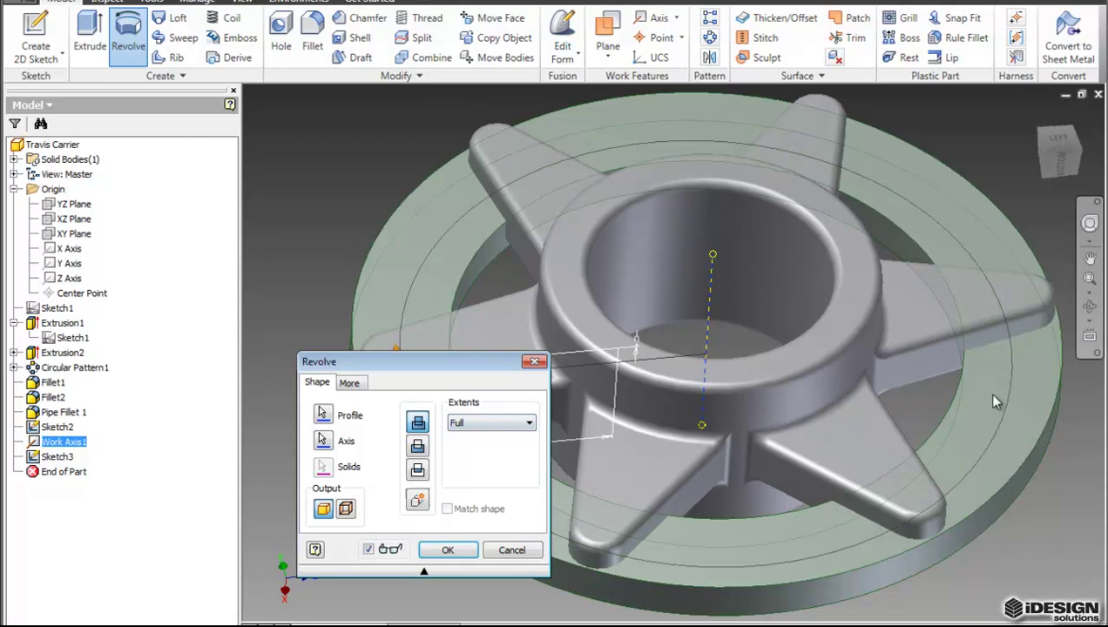
left_click(417, 447)
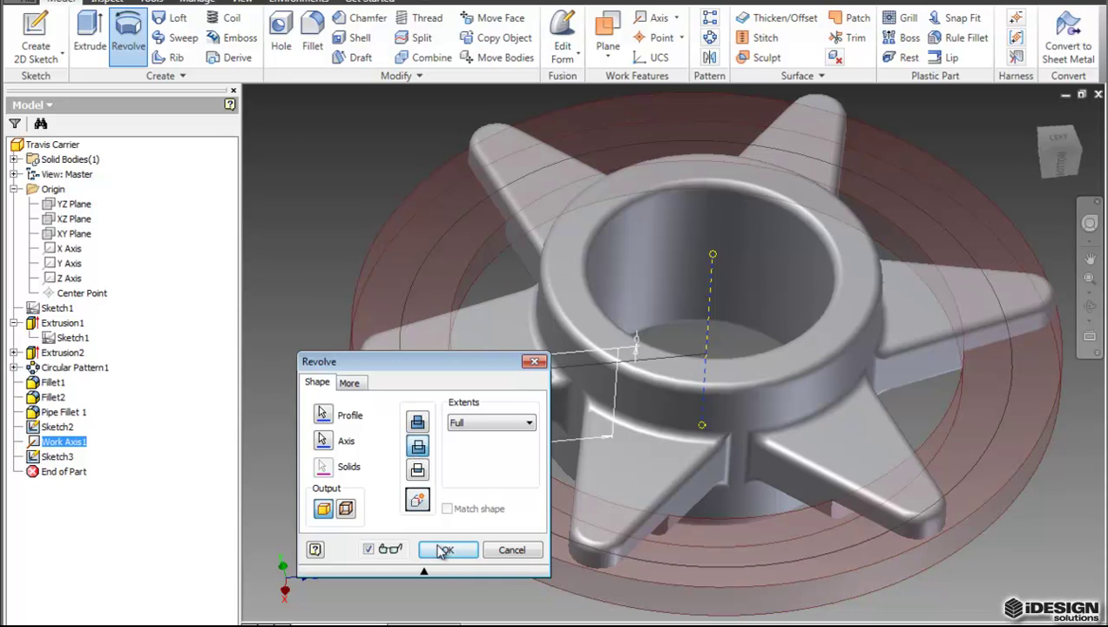
left_click(444, 550)
middle_click_drag(564, 475, 569, 467)
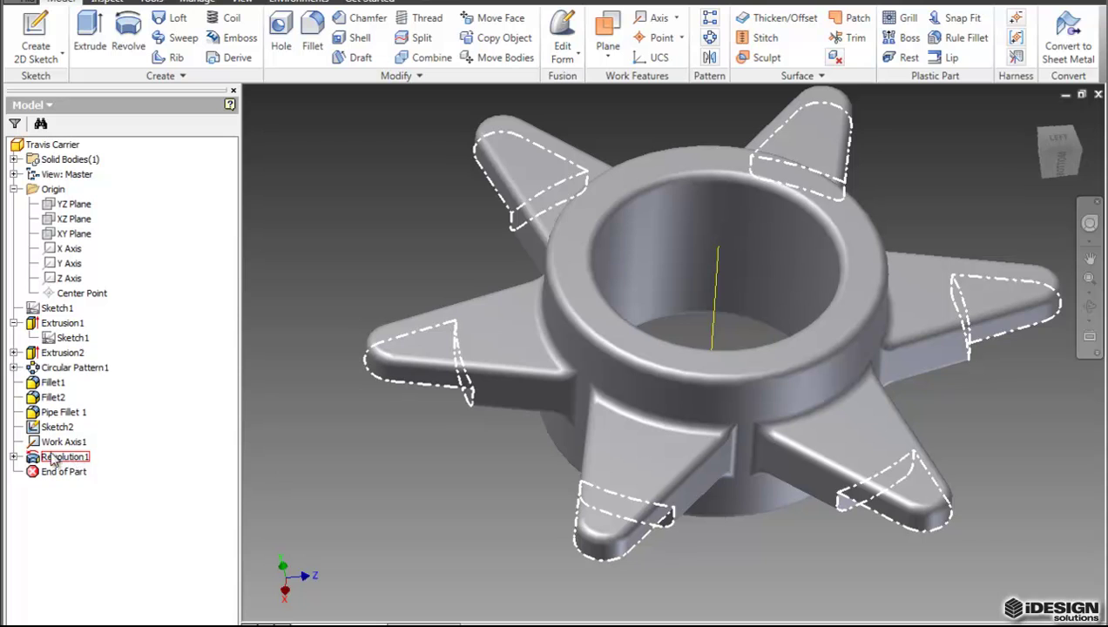
middle_click_drag(373, 451, 422, 505, "shift")
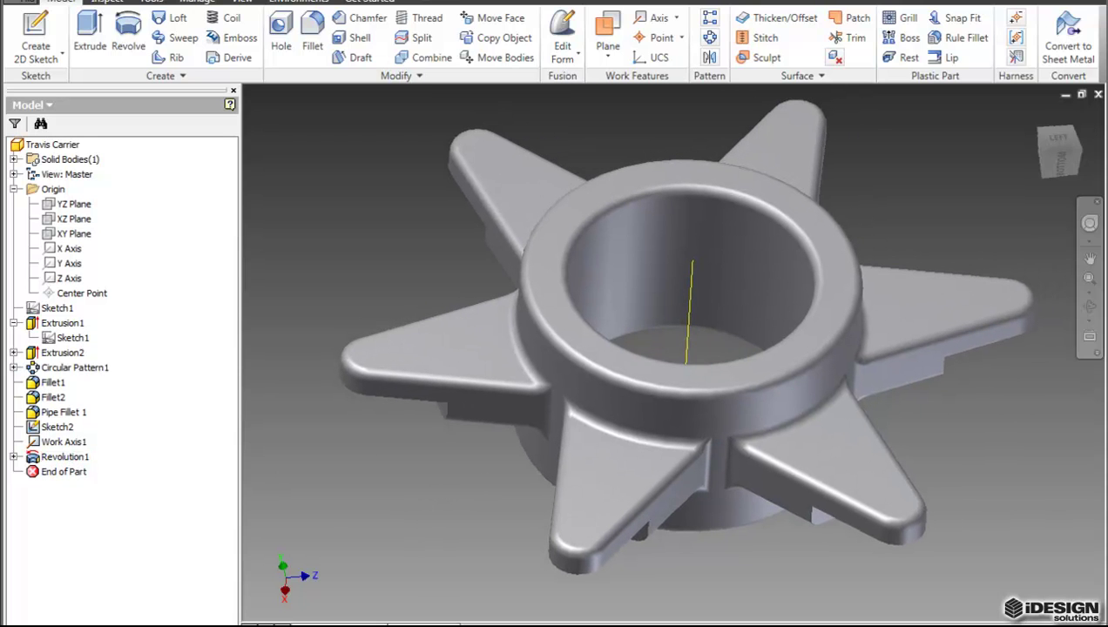
Check the Travis Carrier drawing's section A-A and projected views for the stepped arm tips, and return to the part model
left_click(422, 624)
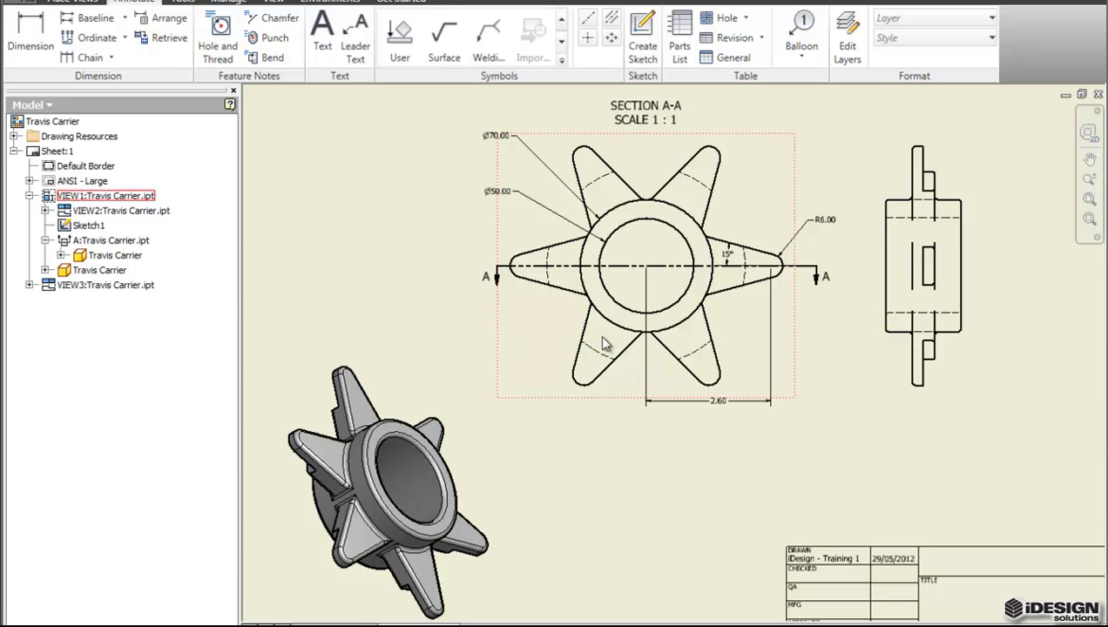
middle_click_drag(650, 283, 654, 469)
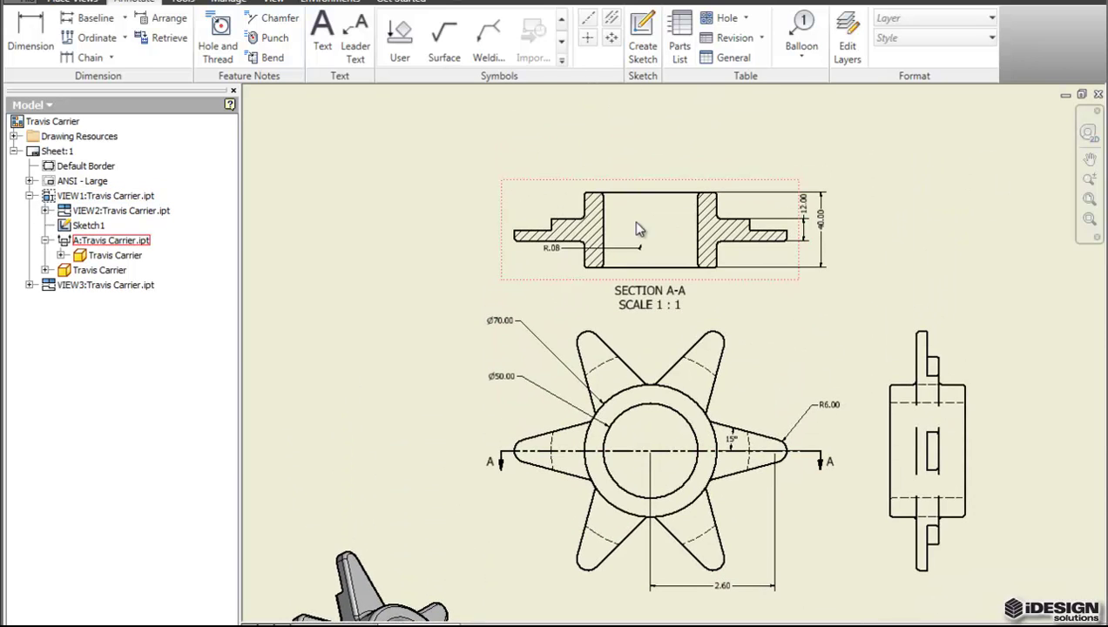
middle_click_drag(552, 384, 549, 279)
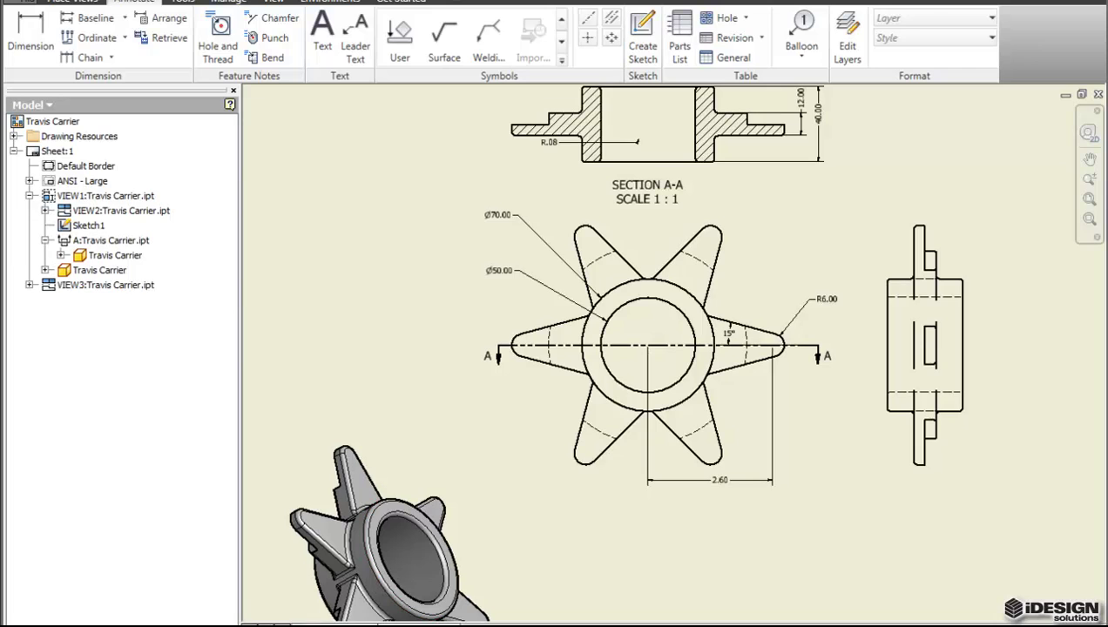
left_click(340, 623)
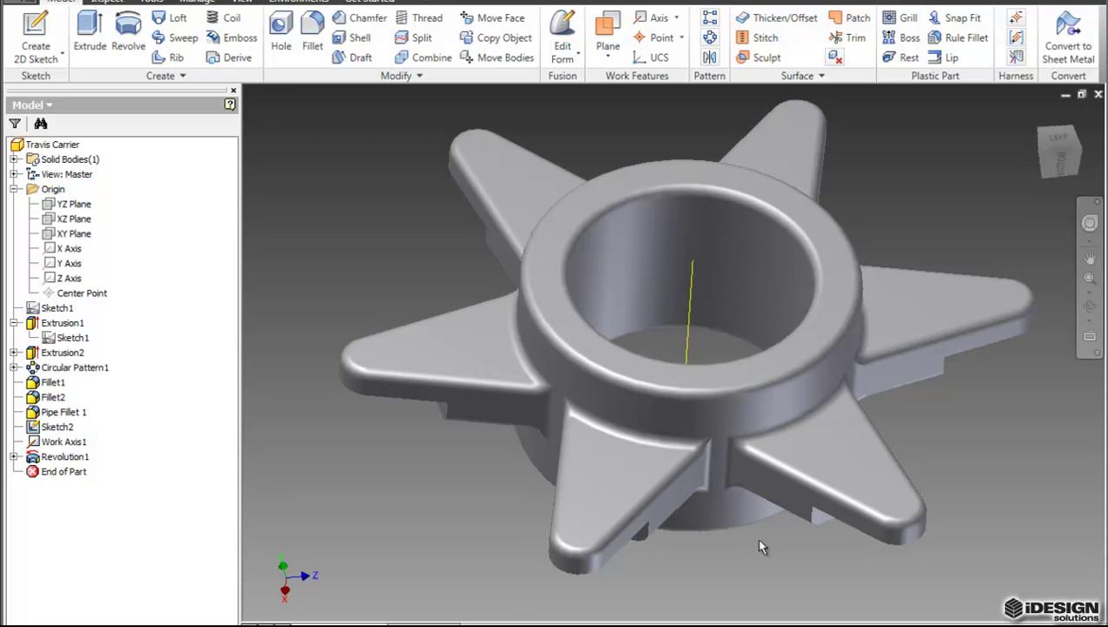
middle_click_drag(748, 558, 742, 561)
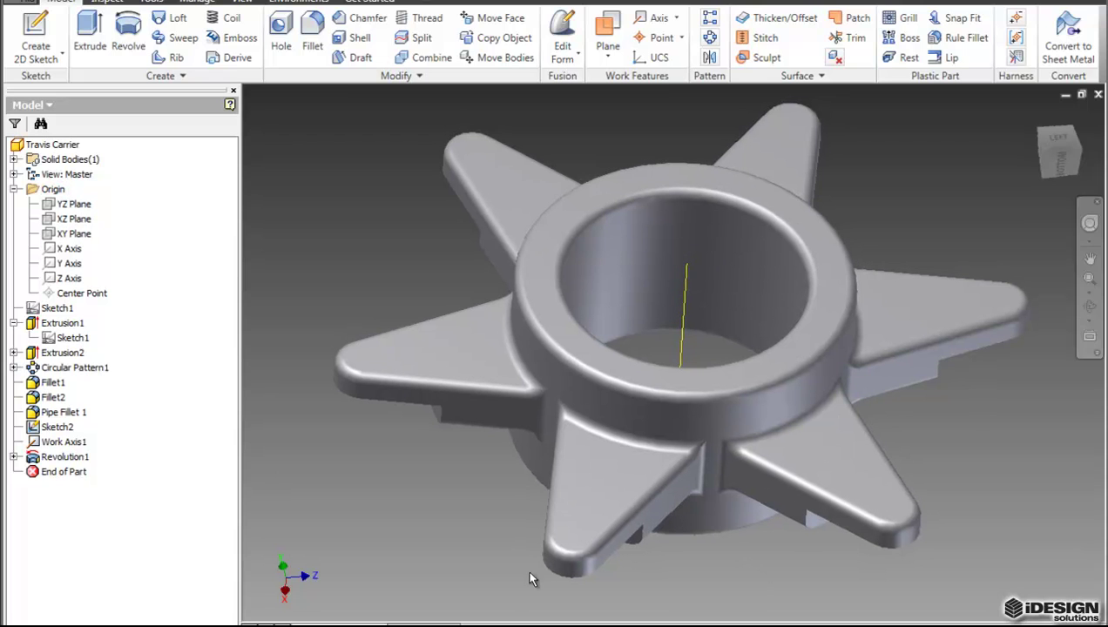